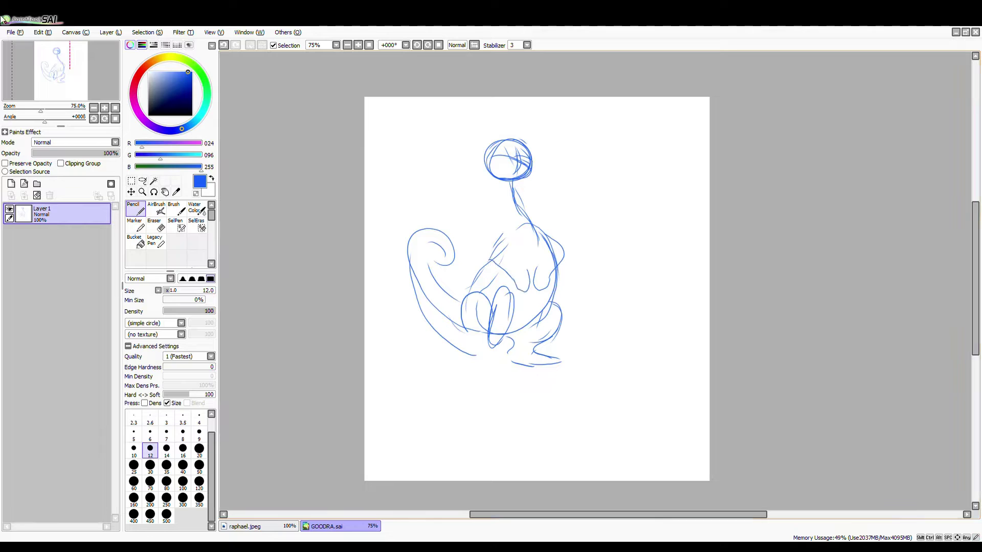
# - Rough in the ears on the head and the large curled crest sweeping behind it
pyautogui.moveTo(501, 134); pyautogui.dragTo(437, 180)
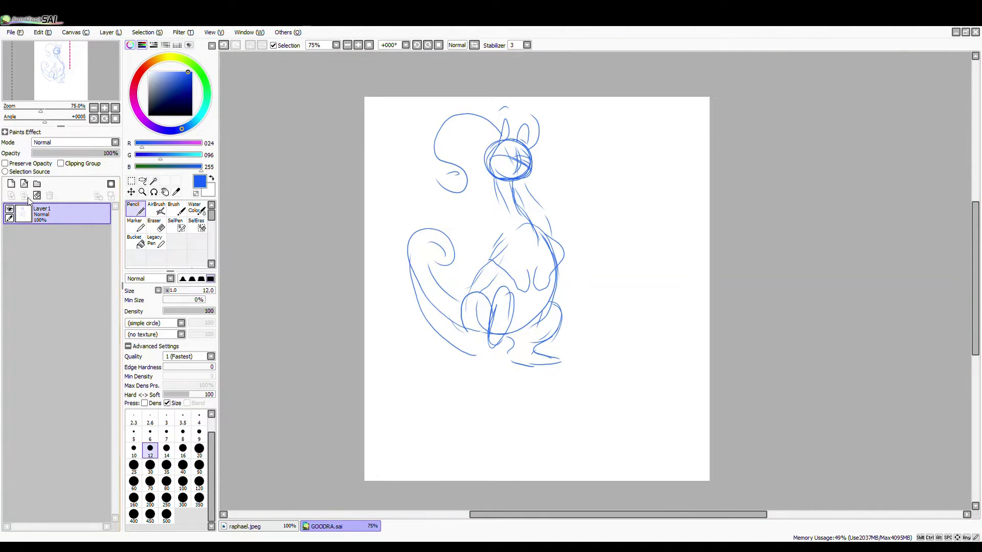
# - Add a new layer and lower the rough sketch layer's opacity to 40%
pyautogui.click(12, 184)
pyautogui.click(57, 235)
pyautogui.click(76, 154)
pyautogui.moveTo(76, 153); pyautogui.dragTo(67, 153)
# - Trace the head contour on Layer2 in a darker blue (25, 72, 177) with a size 6 pencil
pyautogui.click(176, 85)
pyautogui.click(56, 212)
pyautogui.click(358, 45)
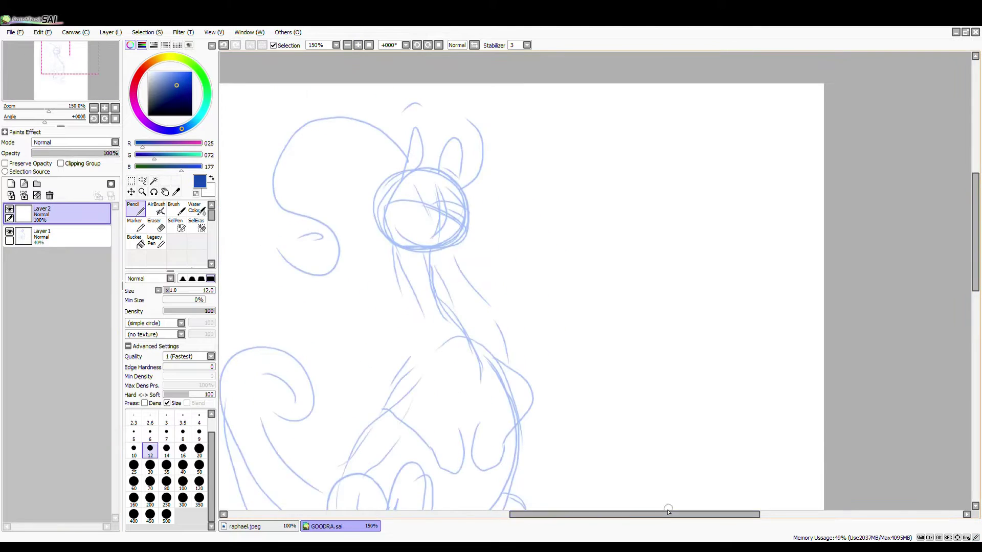
pyautogui.click(150, 433)
pyautogui.click(358, 45)
pyautogui.moveTo(581, 147); pyautogui.dragTo(591, 167)
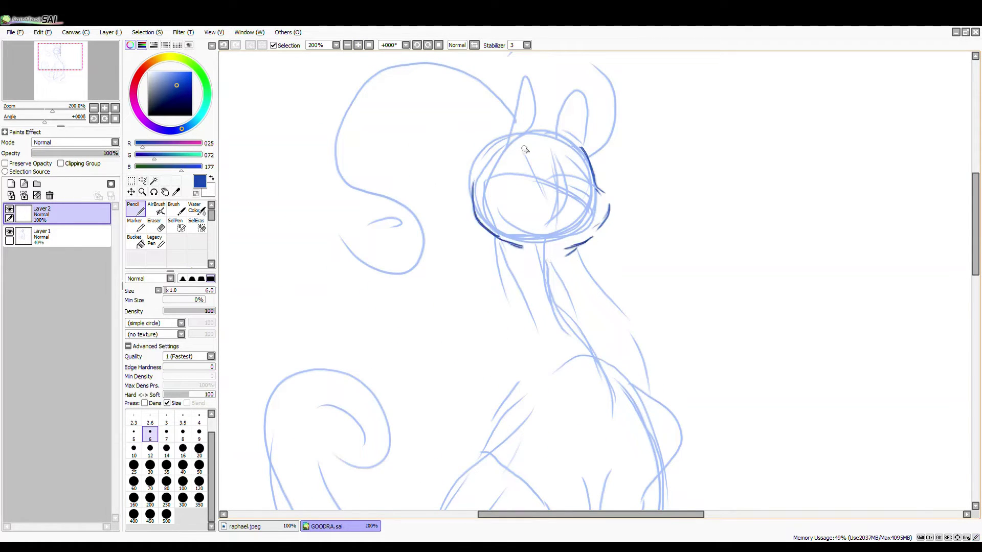
# - Sketch both pointed ears over the rough lines and close the head outline between and beside them
pyautogui.scroll(3, 511, 205)
pyautogui.moveTo(508, 202)
pyautogui.mouseDown()
pyautogui.moveTo(545, 160)
pyautogui.moveTo(543, 121)
pyautogui.mouseUp()
pyautogui.moveTo(554, 200); pyautogui.dragTo(609, 147)
pyautogui.moveTo(616, 150); pyautogui.dragTo(595, 199)
pyautogui.moveTo(593, 200); pyautogui.dragTo(571, 214)
pyautogui.moveTo(496, 206); pyautogui.dragTo(472, 257)
pyautogui.moveTo(541, 193); pyautogui.dragTo(554, 202)
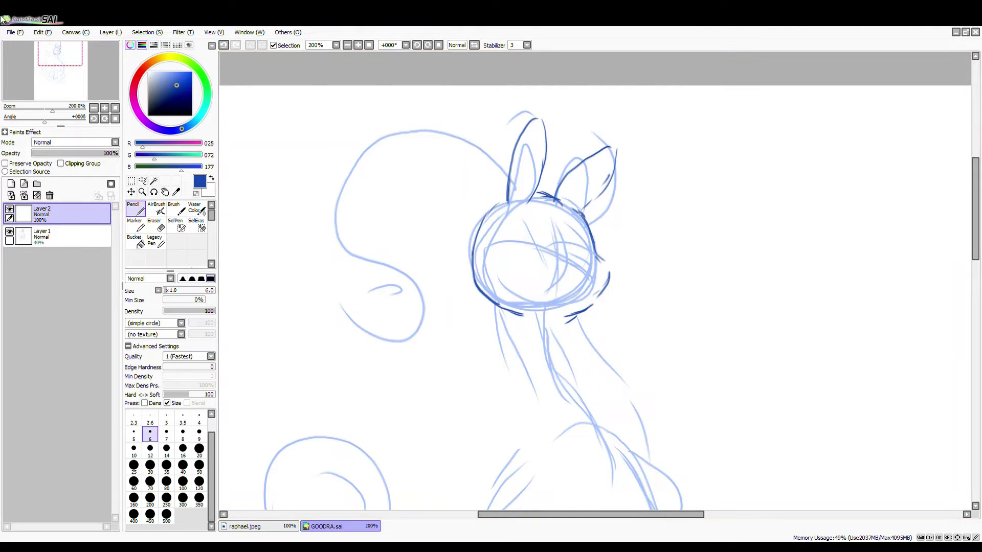
# - Redraw the curled crest behind the head as a thick curling shape and add the arcs around the ears
pyautogui.moveTo(508, 173)
pyautogui.mouseDown()
pyautogui.moveTo(384, 283)
pyautogui.moveTo(422, 261)
pyautogui.mouseUp()
pyautogui.moveTo(401, 297)
pyautogui.mouseDown()
pyautogui.moveTo(457, 276)
pyautogui.moveTo(470, 203)
pyautogui.mouseUp()
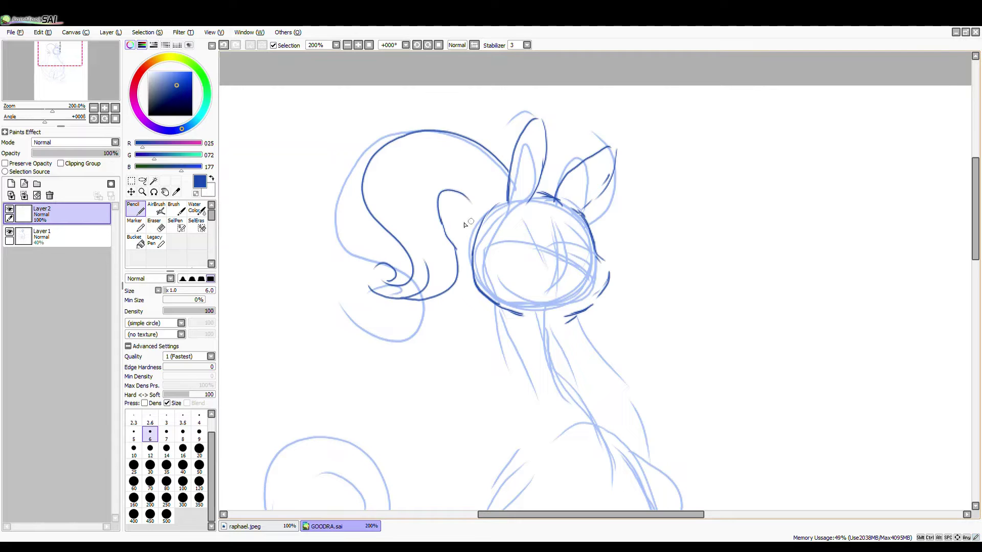
pyautogui.moveTo(562, 116); pyautogui.dragTo(590, 154)
pyautogui.moveTo(481, 131); pyautogui.dragTo(506, 117)
# - Sketch both sides of the neck from the jaw down to the shoulders
pyautogui.moveTo(974, 256); pyautogui.dragTo(976, 294)
pyautogui.moveTo(498, 143); pyautogui.dragTo(507, 163)
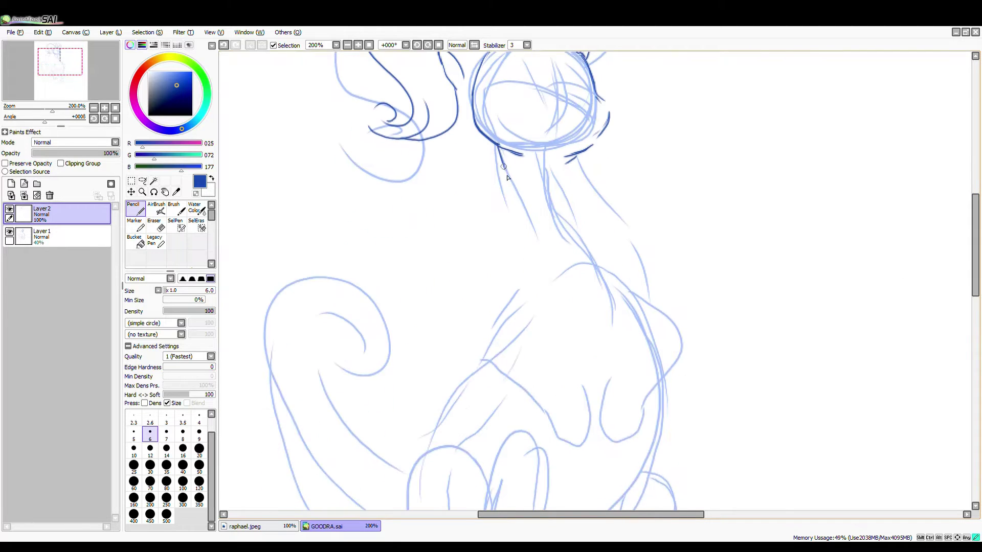
pyautogui.moveTo(518, 215); pyautogui.dragTo(524, 279)
pyautogui.moveTo(578, 148); pyautogui.dragTo(583, 175)
pyautogui.moveTo(602, 207); pyautogui.dragTo(648, 338)
# - Sketch both bent arms with their hands resting in front of the chest
pyautogui.moveTo(976, 285); pyautogui.dragTo(976, 305)
pyautogui.moveTo(634, 207)
pyautogui.mouseDown()
pyautogui.moveTo(647, 299)
pyautogui.moveTo(601, 309)
pyautogui.mouseUp()
pyautogui.moveTo(515, 201)
pyautogui.mouseDown()
pyautogui.moveTo(489, 236)
pyautogui.moveTo(562, 352)
pyautogui.mouseUp()
pyautogui.moveTo(589, 292); pyautogui.dragTo(574, 353)
pyautogui.moveTo(561, 257); pyautogui.dragTo(571, 273)
pyautogui.moveTo(632, 258); pyautogui.dragTo(599, 317)
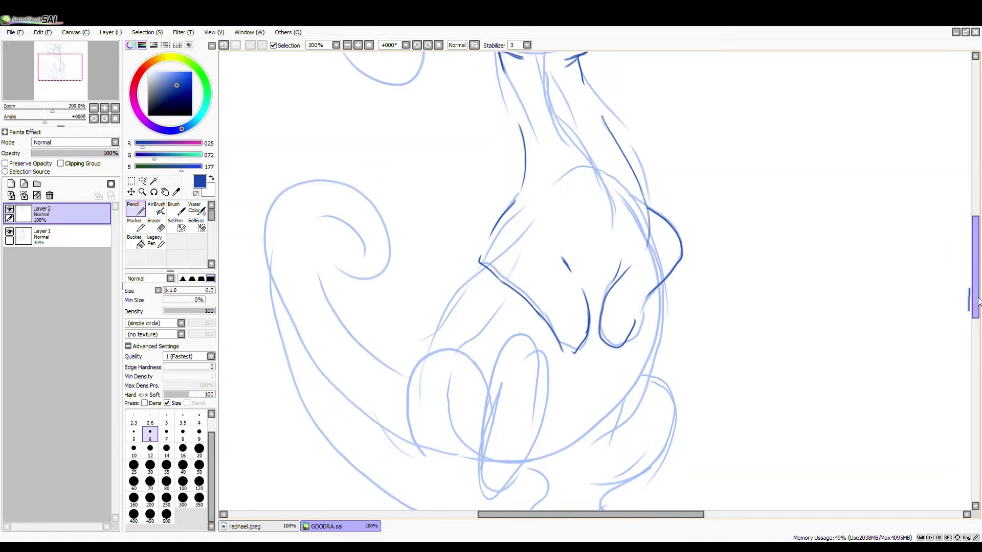
# - Sketch the right flank and the curved underside of the belly
pyautogui.moveTo(977, 302); pyautogui.dragTo(977, 322)
pyautogui.moveTo(662, 200); pyautogui.dragTo(664, 237)
pyautogui.moveTo(644, 301); pyautogui.dragTo(604, 355)
pyautogui.moveTo(629, 322); pyautogui.dragTo(555, 386)
pyautogui.moveTo(650, 294); pyautogui.dragTo(591, 371)
pyautogui.moveTo(629, 335); pyautogui.dragTo(512, 394)
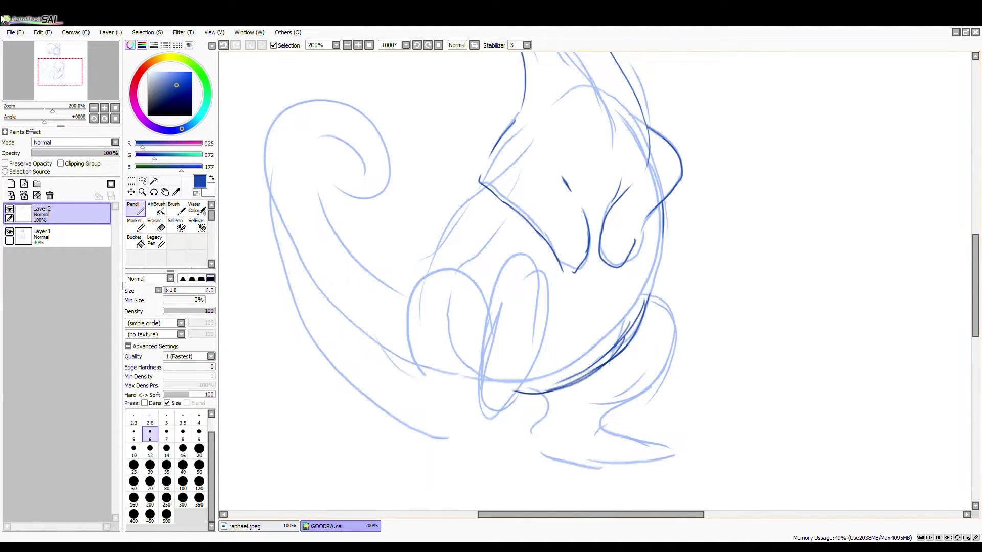
# - Sketch the raised left thigh and foot, the right leg and its flat foot, and rejoin the flank
pyautogui.moveTo(413, 353)
pyautogui.mouseDown()
pyautogui.moveTo(421, 282)
pyautogui.moveTo(527, 255)
pyautogui.moveTo(493, 413)
pyautogui.mouseUp()
pyautogui.moveTo(478, 410); pyautogui.dragTo(475, 375)
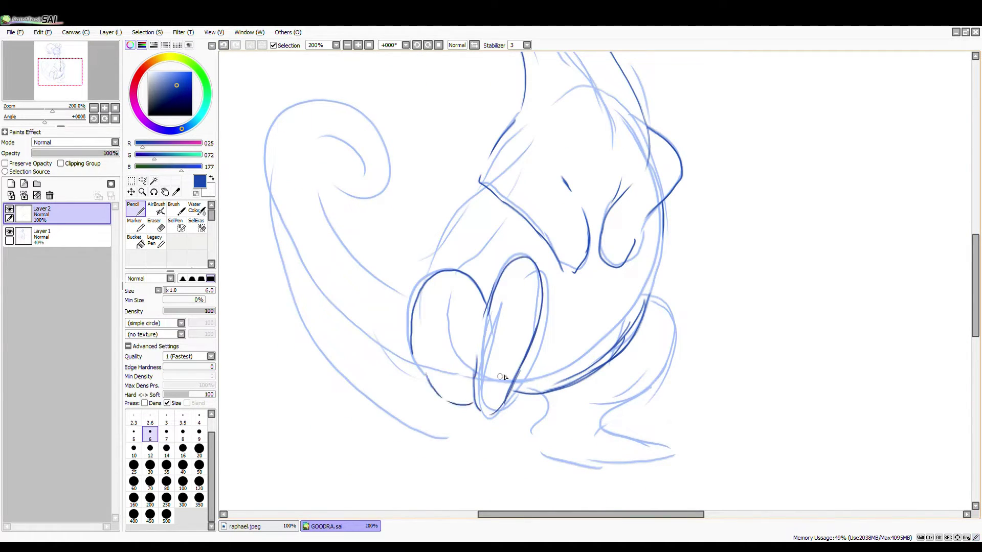
pyautogui.moveTo(649, 305)
pyautogui.mouseDown()
pyautogui.moveTo(601, 431)
pyautogui.moveTo(658, 453)
pyautogui.mouseUp()
pyautogui.moveTo(652, 464)
pyautogui.mouseDown()
pyautogui.moveTo(592, 468)
pyautogui.moveTo(532, 448)
pyautogui.mouseUp()
pyautogui.moveTo(664, 291); pyautogui.dragTo(657, 210)
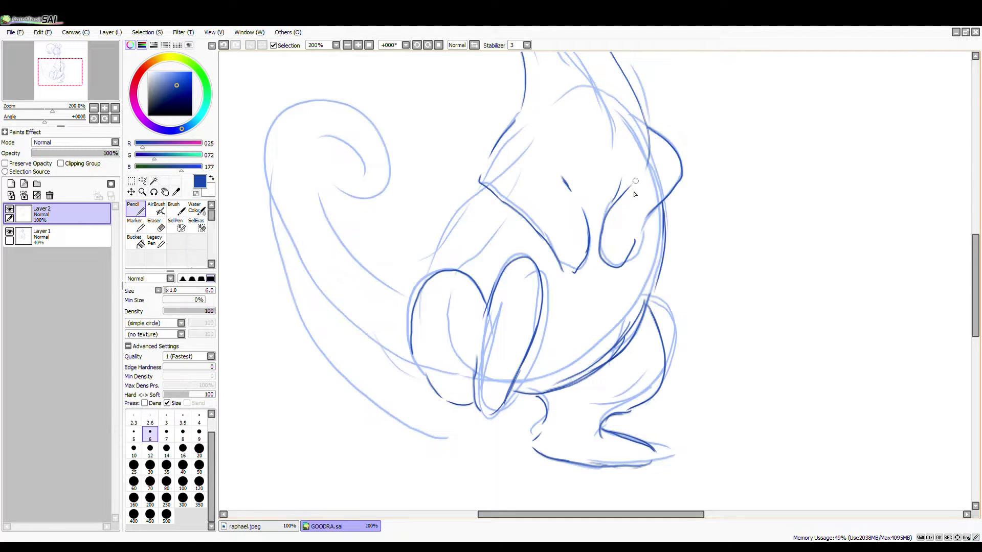
# - Sketch the spiral-tipped tail and the left side of the torso connecting it to the arm
pyautogui.moveTo(524, 514); pyautogui.dragTo(494, 514)
pyautogui.moveTo(553, 407)
pyautogui.mouseDown()
pyautogui.moveTo(404, 141)
pyautogui.moveTo(496, 163)
pyautogui.mouseUp()
pyautogui.moveTo(494, 164); pyautogui.dragTo(463, 153)
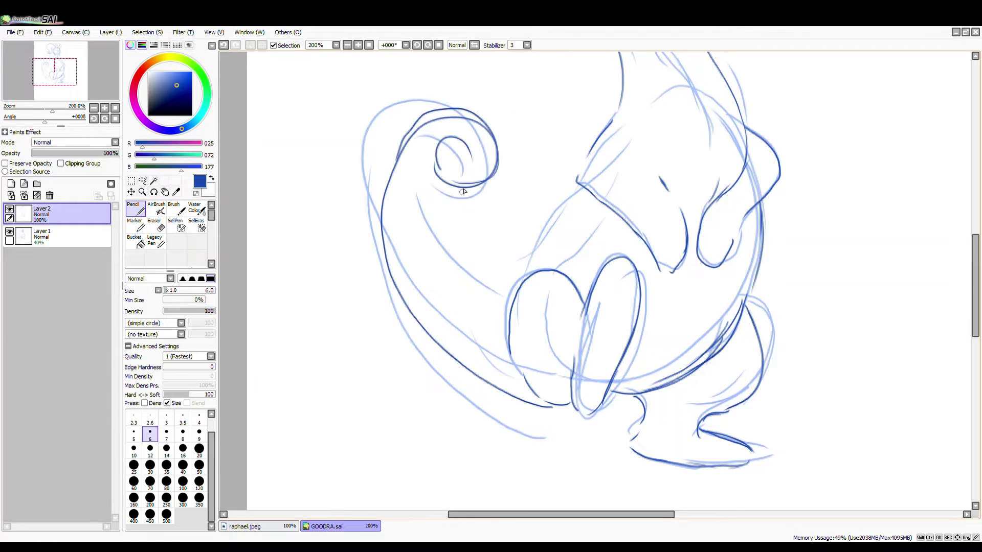
pyautogui.moveTo(460, 189); pyautogui.dragTo(512, 268)
pyautogui.moveTo(485, 231); pyautogui.dragTo(537, 274)
pyautogui.moveTo(577, 182); pyautogui.dragTo(534, 260)
pyautogui.moveTo(580, 234); pyautogui.dragTo(596, 274)
# - Sketch the face with two eyes, a smiling mouth and a round cheek mark, using pencil size 8 for the last details
pyautogui.scroll(5, 652, 211)
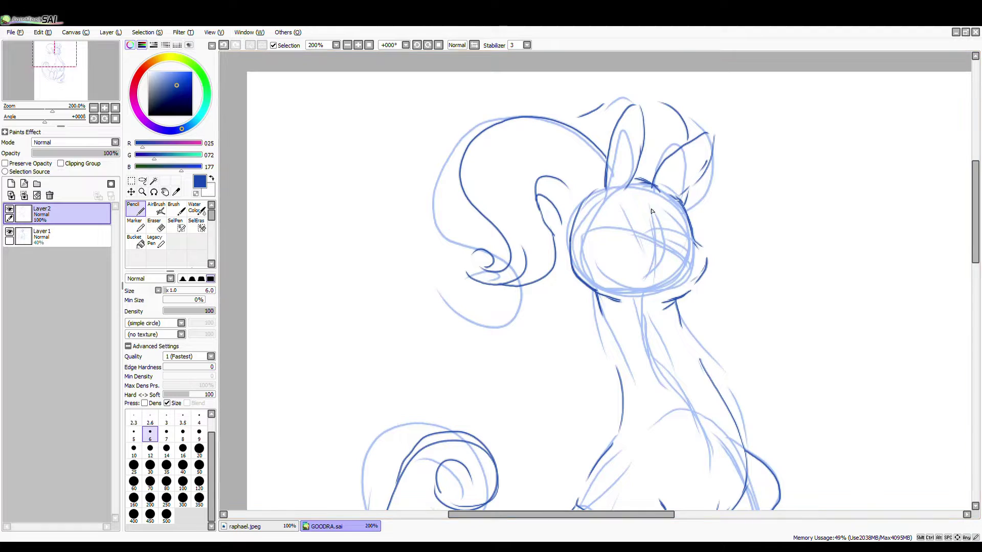
pyautogui.moveTo(637, 218)
pyautogui.mouseDown()
pyautogui.moveTo(605, 241)
pyautogui.moveTo(640, 213)
pyautogui.mouseUp()
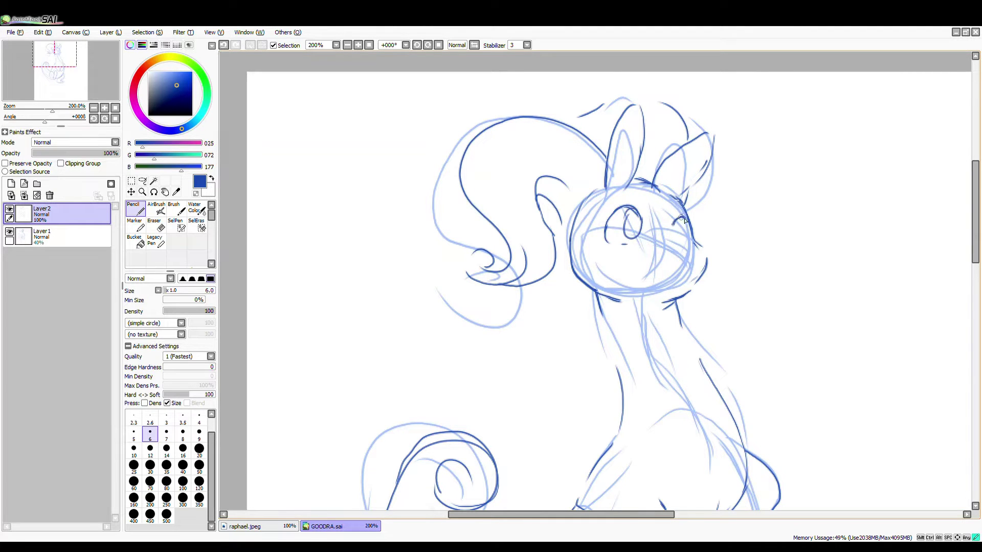
pyautogui.hotkey('ctrl', 'z')
pyautogui.click(183, 434)
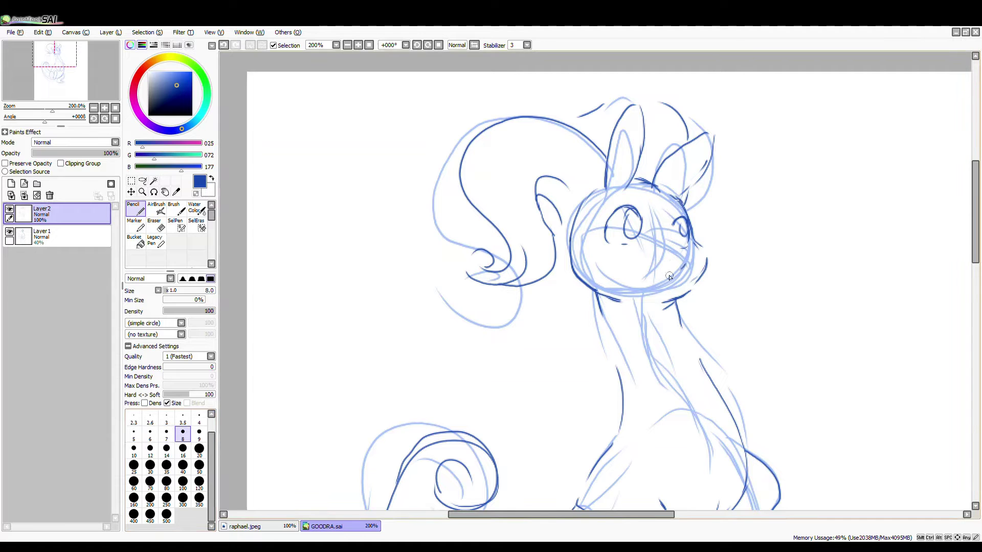
pyautogui.moveTo(645, 275); pyautogui.dragTo(616, 263)
pyautogui.moveTo(691, 249); pyautogui.dragTo(708, 264)
pyautogui.moveTo(604, 225); pyautogui.dragTo(581, 258)
# - Draw the oval spots along the tail, shrinking toward the tip
pyautogui.scroll(-5, 588, 265)
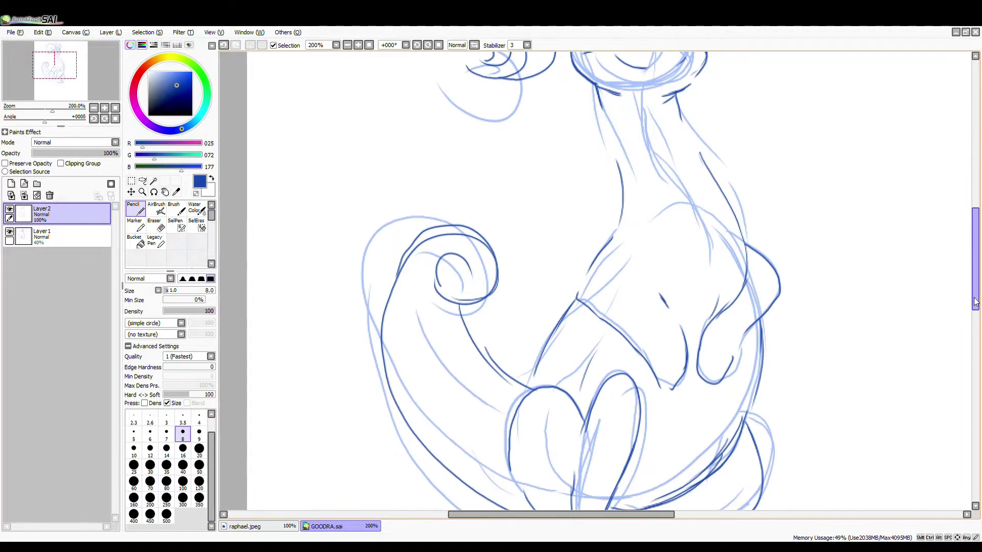
pyautogui.moveTo(462, 386); pyautogui.dragTo(468, 455)
pyautogui.moveTo(436, 361)
pyautogui.mouseDown()
pyautogui.moveTo(428, 346)
pyautogui.moveTo(421, 404)
pyautogui.mouseUp()
pyautogui.moveTo(412, 330); pyautogui.dragTo(419, 331)
# - Add another new layer on top and lower Layer1's opacity to 31%
pyautogui.click(11, 183)
pyautogui.click(61, 258)
pyautogui.moveTo(66, 153); pyautogui.dragTo(59, 153)
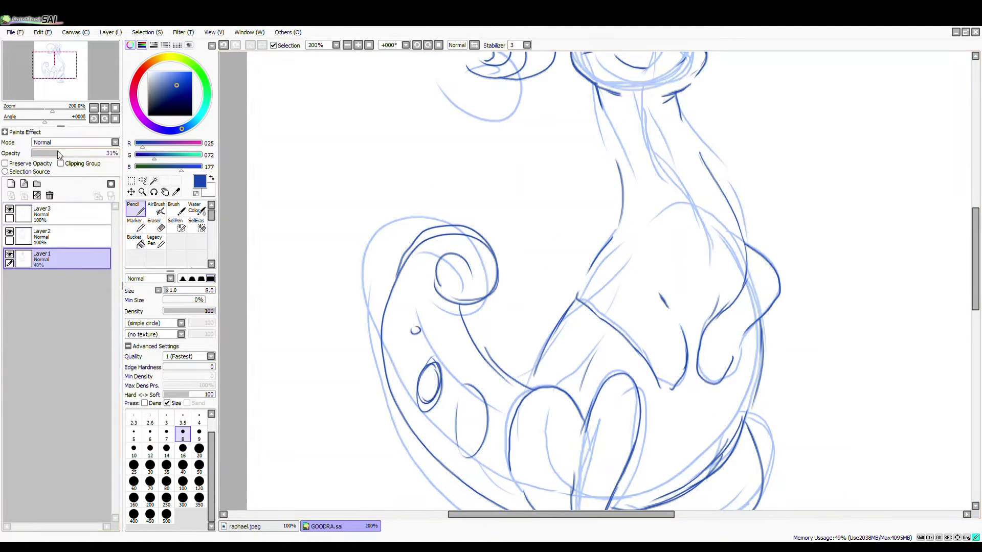
# - Merge Layer2 down into Layer1 and make Layer3 the active layer
pyautogui.click(61, 236)
pyautogui.click(24, 195)
pyautogui.click(62, 213)
# - Ink the right side of the forehead on Layer3 in black with a size 6 pencil
pyautogui.click(148, 115)
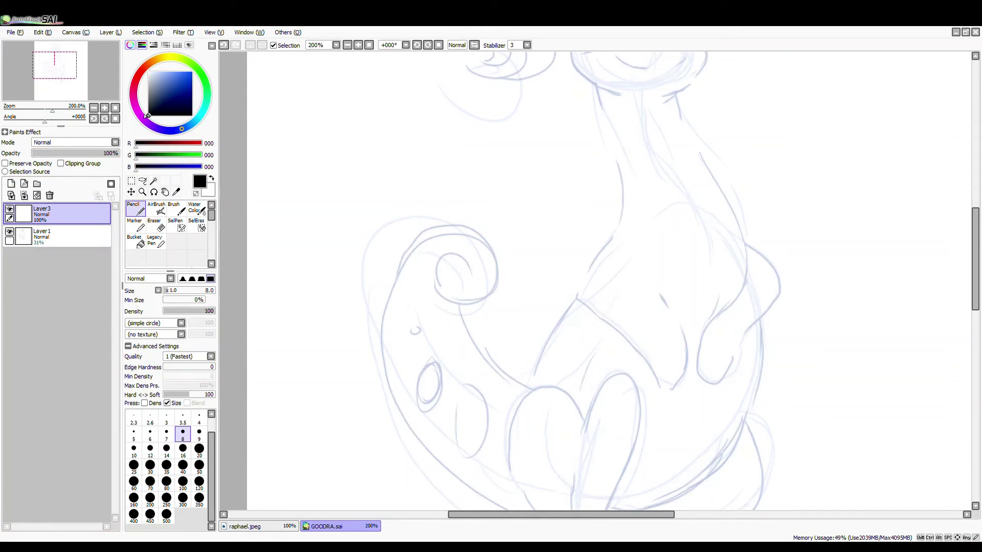
pyautogui.click(149, 449)
pyautogui.scroll(5, 965, 280)
pyautogui.hotkey('ctrl', '+')
pyautogui.press('[')
pyautogui.press('[')
pyautogui.press('[')
pyautogui.press('[')
pyautogui.press('[')
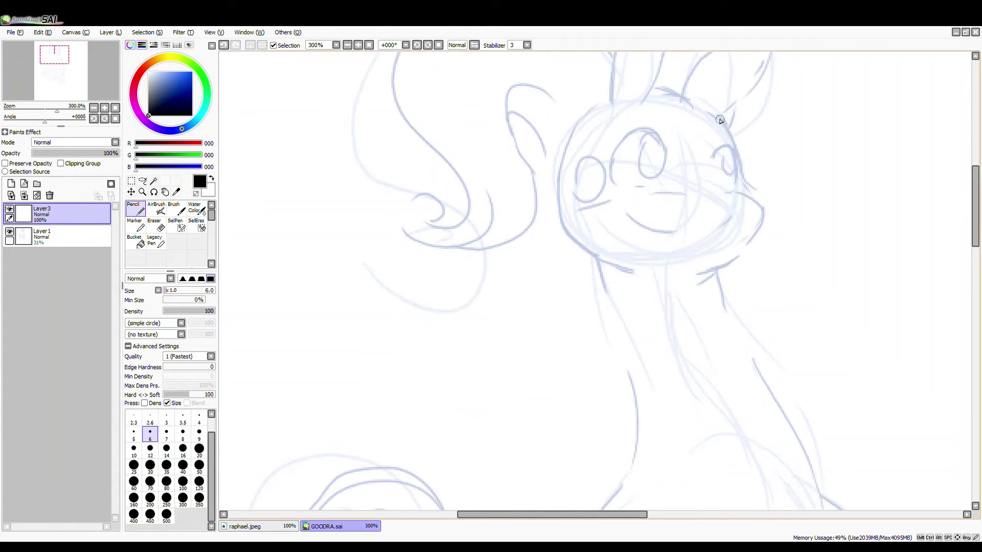
pyautogui.moveTo(720, 119); pyautogui.dragTo(745, 196)
# - Ink the snout, the back of the head and the jawline, leaving a gap for the neck
pyautogui.hotkey('ctrl', '-')
pyautogui.hotkey('ctrl', '+')
pyautogui.hotkey('ctrl', '+')
pyautogui.moveTo(787, 163)
pyautogui.mouseDown()
pyautogui.moveTo(820, 190)
pyautogui.moveTo(777, 255)
pyautogui.mouseUp()
pyautogui.scroll(2, 636, 293)
pyautogui.moveTo(619, 93)
pyautogui.mouseDown()
pyautogui.moveTo(548, 170)
pyautogui.moveTo(628, 327)
pyautogui.moveTo(643, 325)
pyautogui.mouseUp()
pyautogui.press('[')
pyautogui.hotkey('ctrl', 'z')
pyautogui.press('[')
pyautogui.press('[')
pyautogui.press('[')
pyautogui.press('[')
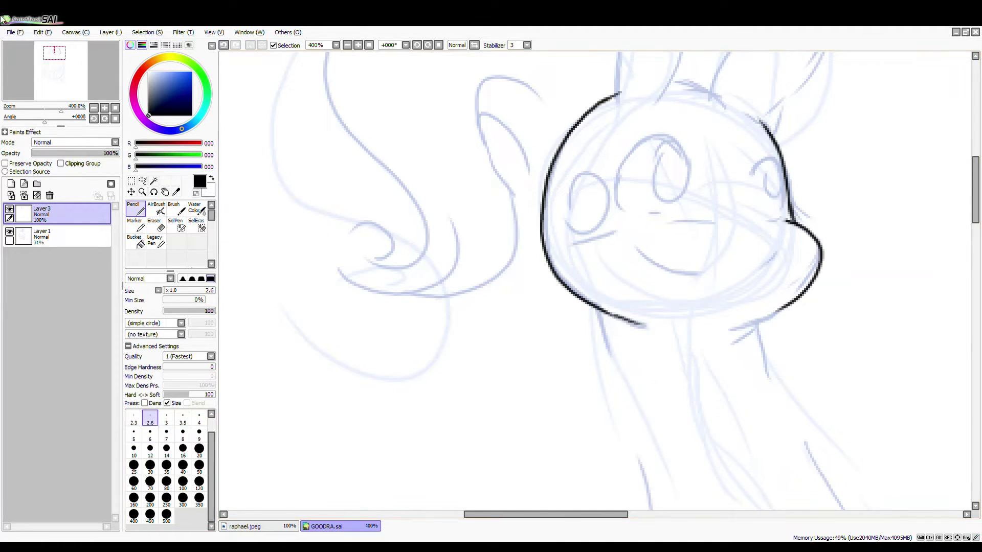
pyautogui.moveTo(790, 296); pyautogui.dragTo(729, 332)
# - Ink the upright left ear with a size 6 pencil
pyautogui.scroll(5, 654, 241)
pyautogui.press(']')
pyautogui.press(']')
pyautogui.press(']')
pyautogui.press(']')
pyautogui.press(']')
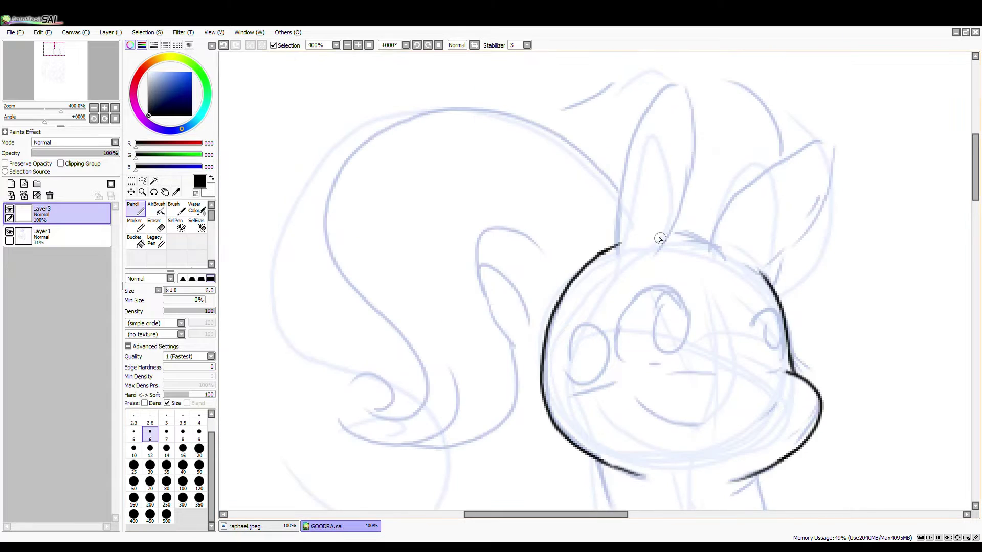
pyautogui.moveTo(656, 250)
pyautogui.mouseDown()
pyautogui.moveTo(648, 115)
pyautogui.moveTo(618, 248)
pyautogui.mouseUp()
# - Ink the crown between the ears and the right ear, thinning the pencil down to size 2.6
pyautogui.press('[')
pyautogui.press('[')
pyautogui.press('[')
pyautogui.press('[')
pyautogui.press('[')
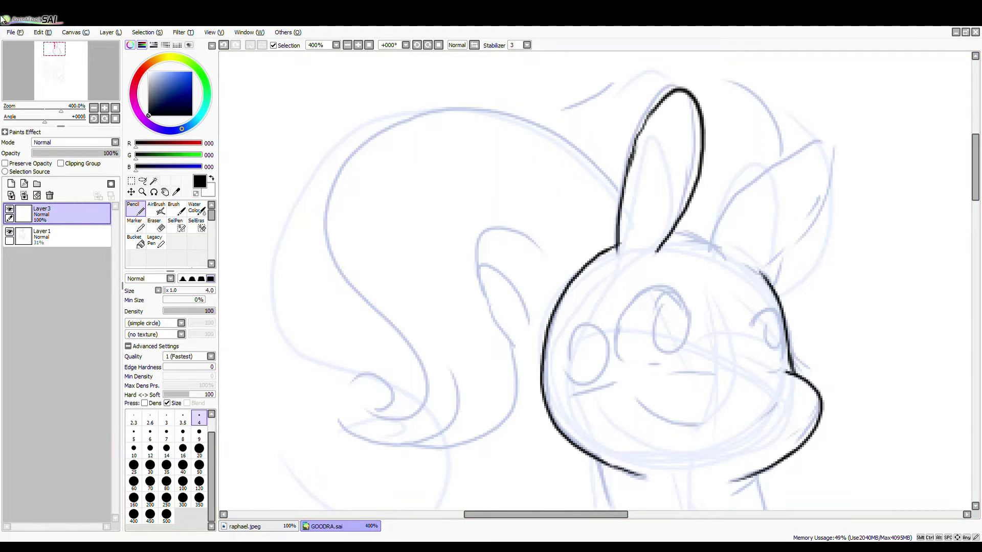
pyautogui.moveTo(688, 238)
pyautogui.mouseDown()
pyautogui.moveTo(736, 258)
pyautogui.moveTo(859, 164)
pyautogui.moveTo(764, 271)
pyautogui.mouseUp()
pyautogui.hotkey('ctrl', 'z')
pyautogui.moveTo(860, 164)
pyautogui.mouseDown()
pyautogui.moveTo(813, 241)
pyautogui.moveTo(770, 268)
pyautogui.mouseUp()
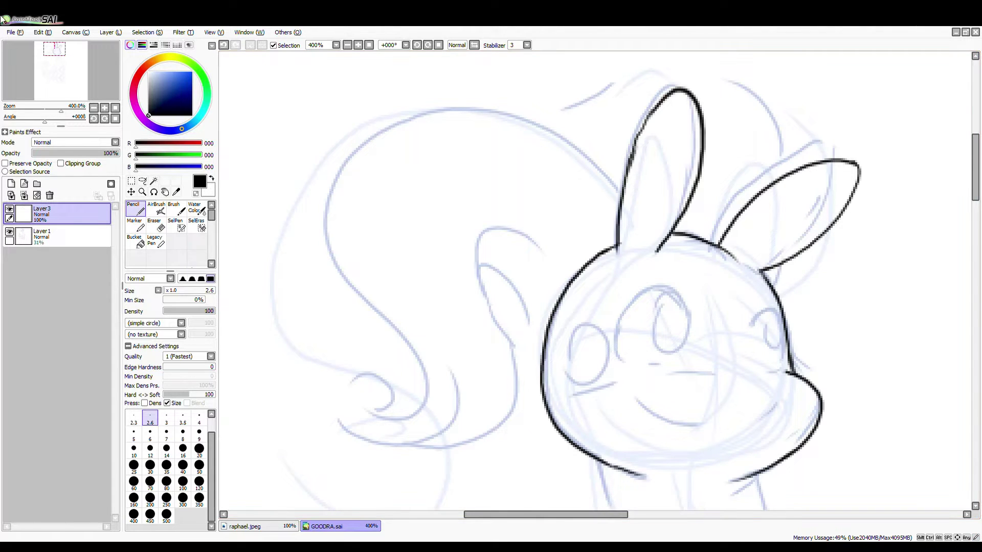
# - Erase the head line at the base of the crest and the piece of crown next to the left ear
pyautogui.press('e')
pyautogui.moveTo(610, 244); pyautogui.dragTo(561, 301)
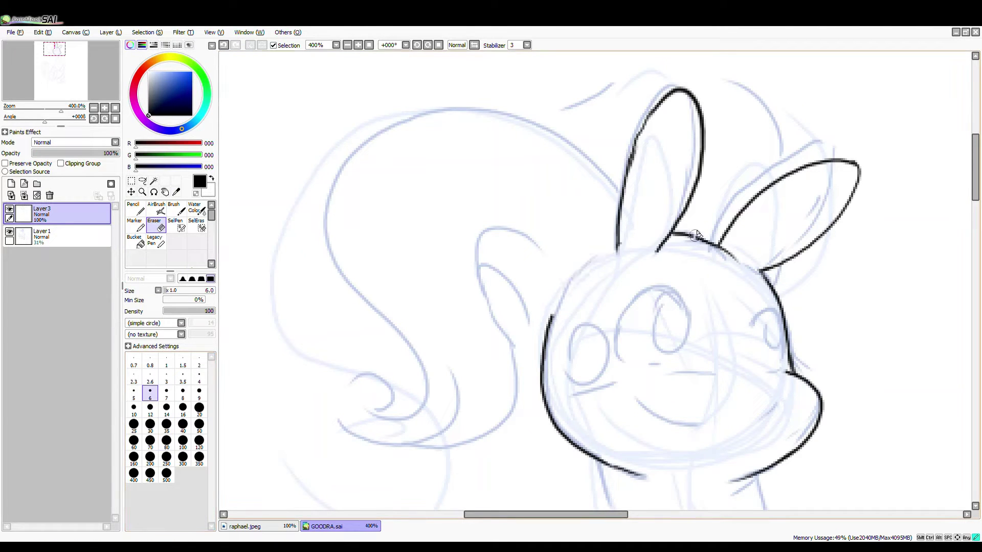
pyautogui.moveTo(697, 235); pyautogui.dragTo(667, 234)
# - Ink the long curled crest from the left ear to its spiral tip and back to the head at pencil size 6
pyautogui.press('n')
pyautogui.moveTo(621, 192)
pyautogui.mouseDown()
pyautogui.moveTo(383, 123)
pyautogui.moveTo(376, 390)
pyautogui.mouseUp()
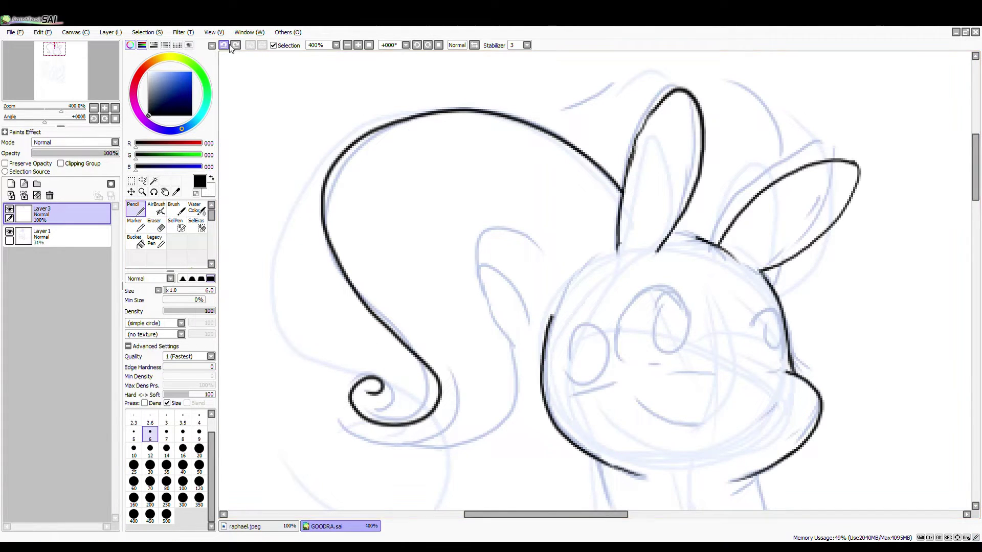
pyautogui.moveTo(361, 388)
pyautogui.mouseDown()
pyautogui.moveTo(364, 351)
pyautogui.moveTo(511, 204)
pyautogui.mouseUp()
pyautogui.moveTo(458, 268)
pyautogui.mouseDown()
pyautogui.moveTo(519, 284)
pyautogui.moveTo(554, 318)
pyautogui.mouseUp()
# - Erase the excess line end inside the crest's spiral and return to the pencil
pyautogui.press('e')
pyautogui.moveTo(381, 391); pyautogui.dragTo(364, 379)
pyautogui.press('n')
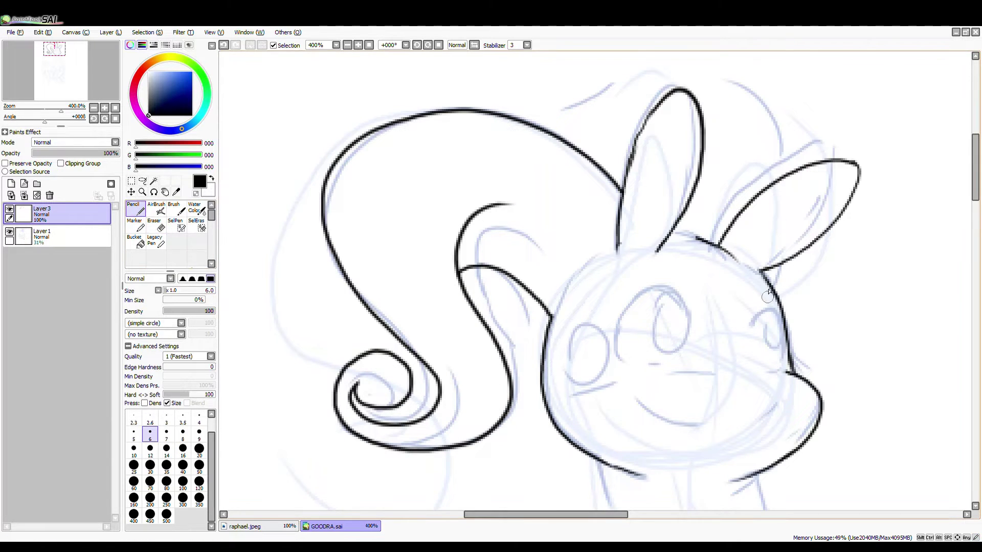
# - Ink the arcs that link the crest and the two ears, undoing the misplaced stroke
pyautogui.moveTo(785, 165)
pyautogui.mouseDown()
pyautogui.moveTo(693, 97)
pyautogui.moveTo(580, 141)
pyautogui.moveTo(772, 269)
pyautogui.moveTo(710, 219)
pyautogui.mouseUp()
pyautogui.hotkey('ctrl', 'z')
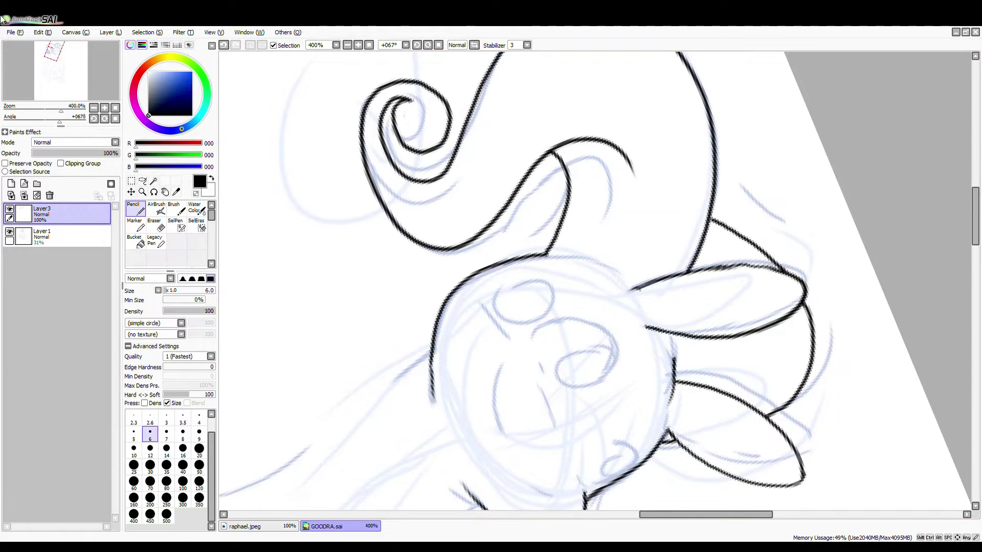
# - Straighten the canvas rotation and ink both sides of the neck with a size 9 pencil
pyautogui.press('Home')
pyautogui.click(358, 45)
pyautogui.click(358, 45)
pyautogui.click(358, 45)
pyautogui.press(']')
pyautogui.press(']')
pyautogui.press(']')
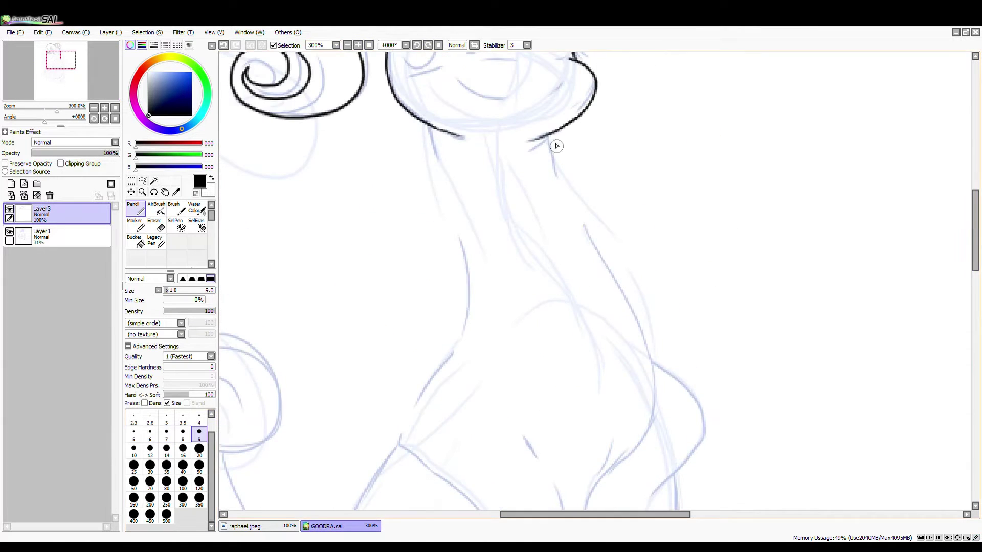
pyautogui.scroll(-2, 556, 146)
pyautogui.moveTo(545, 82); pyautogui.dragTo(634, 381)
pyautogui.moveTo(430, 76)
pyautogui.mouseDown()
pyautogui.moveTo(394, 394)
pyautogui.moveTo(445, 427)
pyautogui.mouseUp()
# - Ink the left arm and hand, thinning the pencil to size 3 for the finger line
pyautogui.scroll(-5, 445, 427)
pyautogui.moveTo(517, 222); pyautogui.dragTo(453, 280)
pyautogui.press('[')
pyautogui.press('[')
pyautogui.press('[')
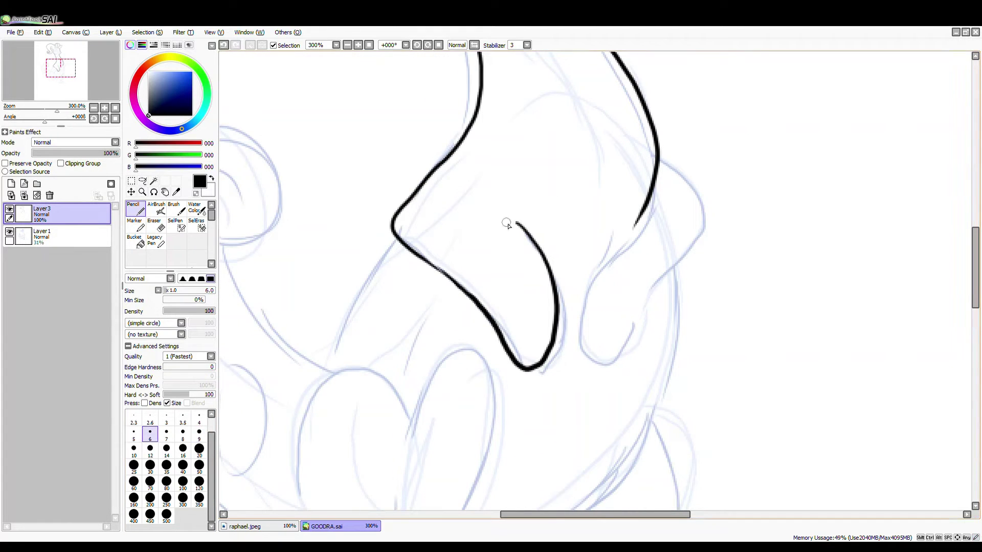
pyautogui.press('[')
pyautogui.press('[')
pyautogui.press('[')
pyautogui.press('[')
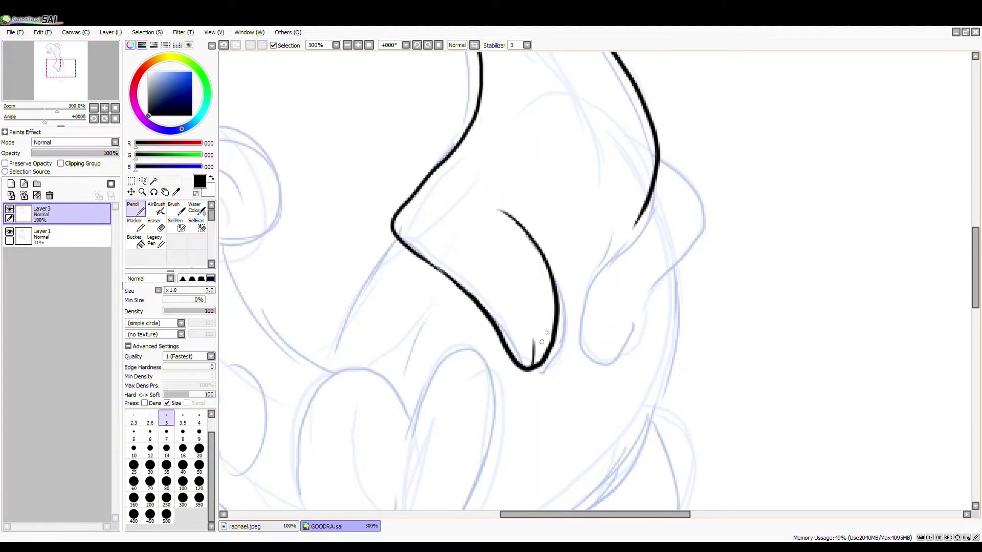
# - Ink the right arm and its hand with a size 6 pencil, including the finger line
pyautogui.press(']')
pyautogui.press(']')
pyautogui.press(']')
pyautogui.press(']')
pyautogui.moveTo(659, 161); pyautogui.dragTo(589, 359)
pyautogui.moveTo(634, 228); pyautogui.dragTo(580, 355)
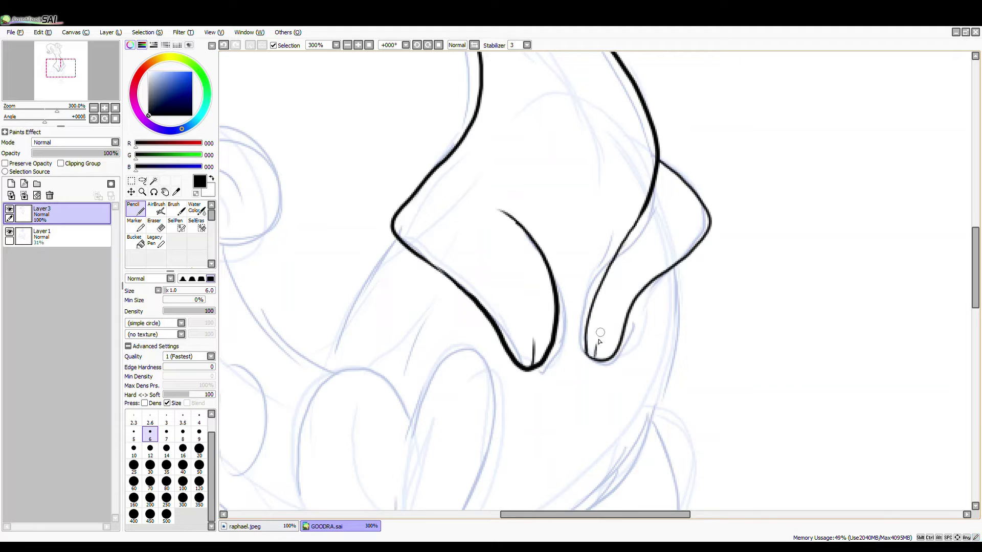
pyautogui.press('[')
pyautogui.press('[')
pyautogui.press('[')
pyautogui.press('[')
pyautogui.press('[')
# - Ink the left side of the torso below the elbow with a size 8 pencil, undoing the first stroke
pyautogui.press(']')
pyautogui.press(']')
pyautogui.press(']')
pyautogui.press(']')
pyautogui.press(']')
pyautogui.press(']')
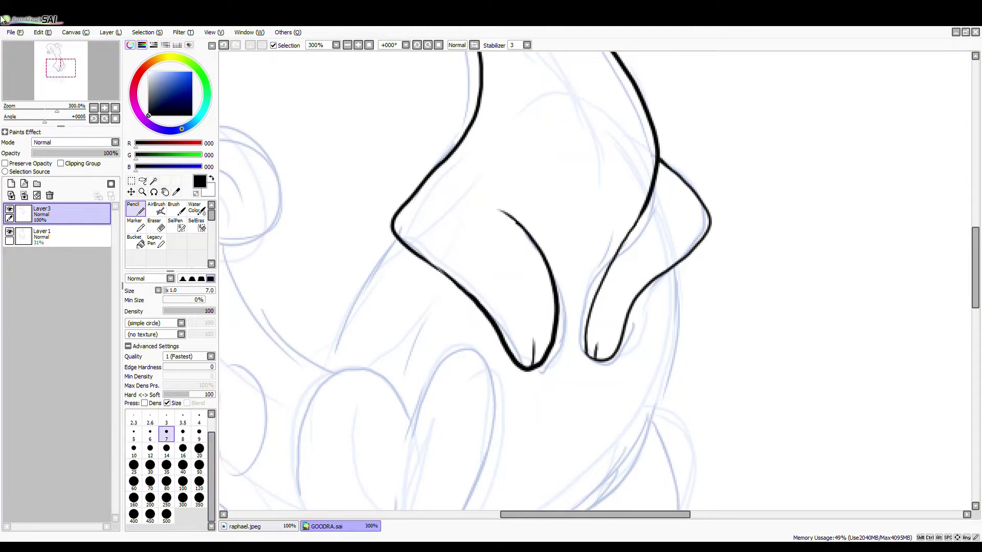
pyautogui.press(']')
pyautogui.moveTo(404, 249)
pyautogui.mouseDown()
pyautogui.moveTo(559, 159)
pyautogui.moveTo(459, 306)
pyautogui.mouseUp()
pyautogui.click(228, 45)
pyautogui.moveTo(563, 149); pyautogui.dragTo(488, 272)
# - Ink the near leg's rounded thigh and raised foot below the left arm with a size 8 pencil
pyautogui.scroll(-4, 511, 230)
pyautogui.moveTo(572, 202); pyautogui.dragTo(481, 200)
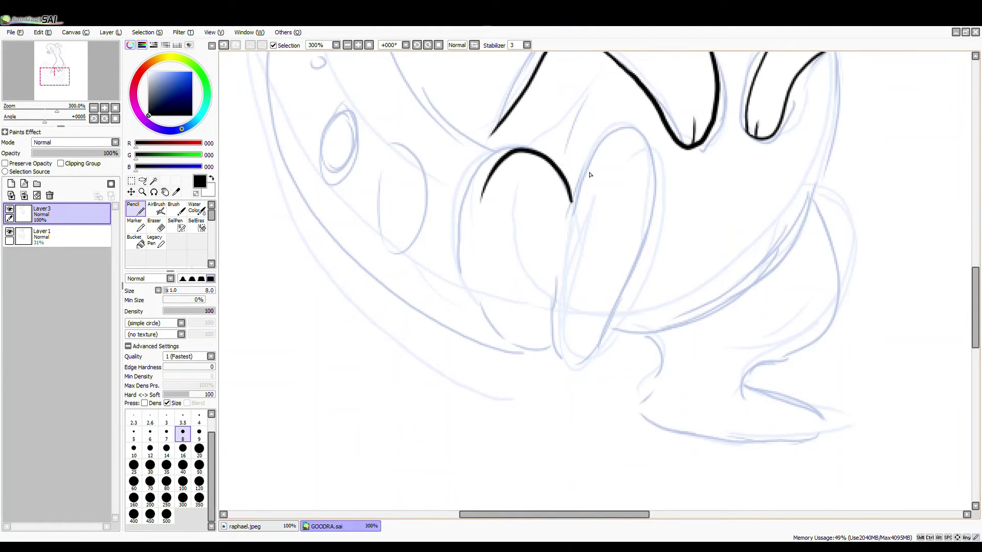
pyautogui.moveTo(583, 210); pyautogui.dragTo(567, 352)
pyautogui.moveTo(560, 305); pyautogui.dragTo(465, 291)
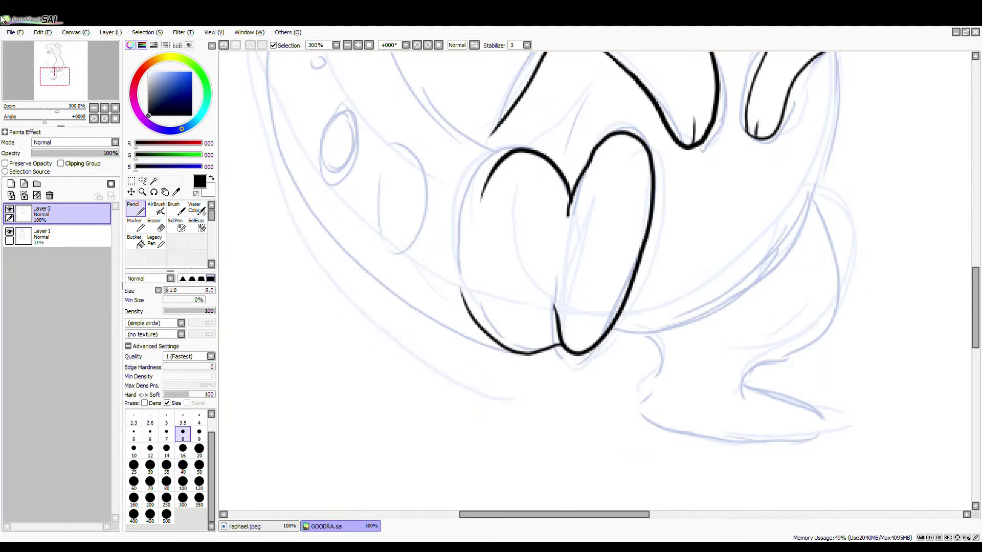
# - Ink the far leg on the character's right side and its foot with the size 8 pencil
pyautogui.moveTo(607, 514); pyautogui.dragTo(635, 514)
pyautogui.moveTo(704, 203); pyautogui.dragTo(637, 379)
pyautogui.moveTo(539, 334); pyautogui.dragTo(572, 399)
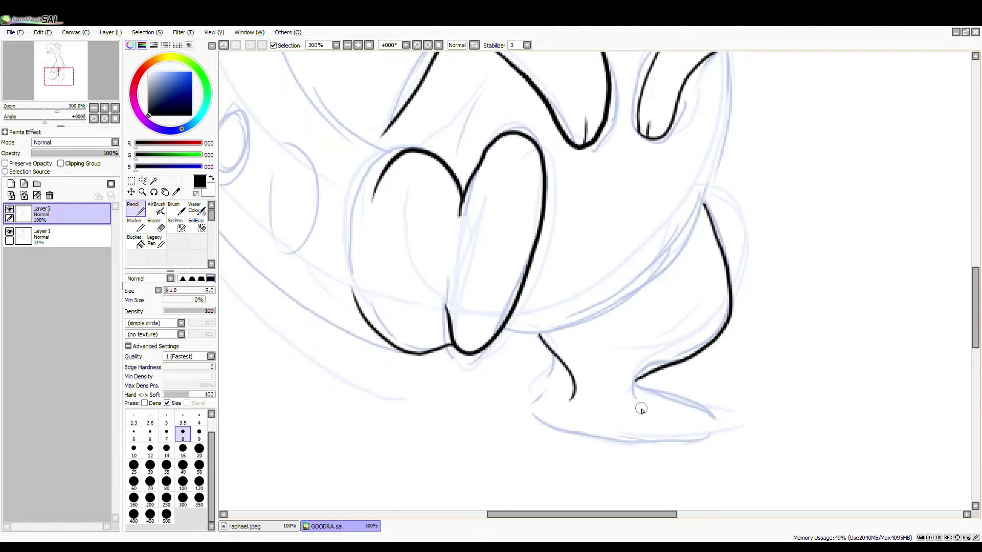
pyautogui.moveTo(641, 409)
pyautogui.mouseDown()
pyautogui.moveTo(637, 304)
pyautogui.moveTo(673, 296)
pyautogui.moveTo(573, 289)
pyautogui.mouseUp()
# - Ink the belly curve from the right arm to the raised foot at size 9, erase overlapping leg lines, and extend the thigh-foot line at size 6
pyautogui.scroll(5, 562, 256)
pyautogui.click(199, 434)
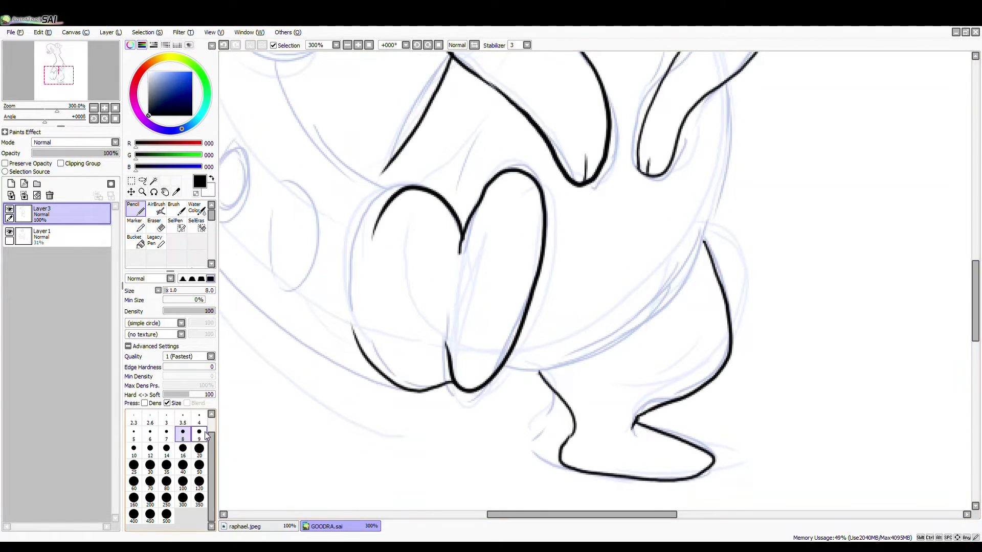
pyautogui.moveTo(718, 84); pyautogui.dragTo(486, 379)
pyautogui.press('e')
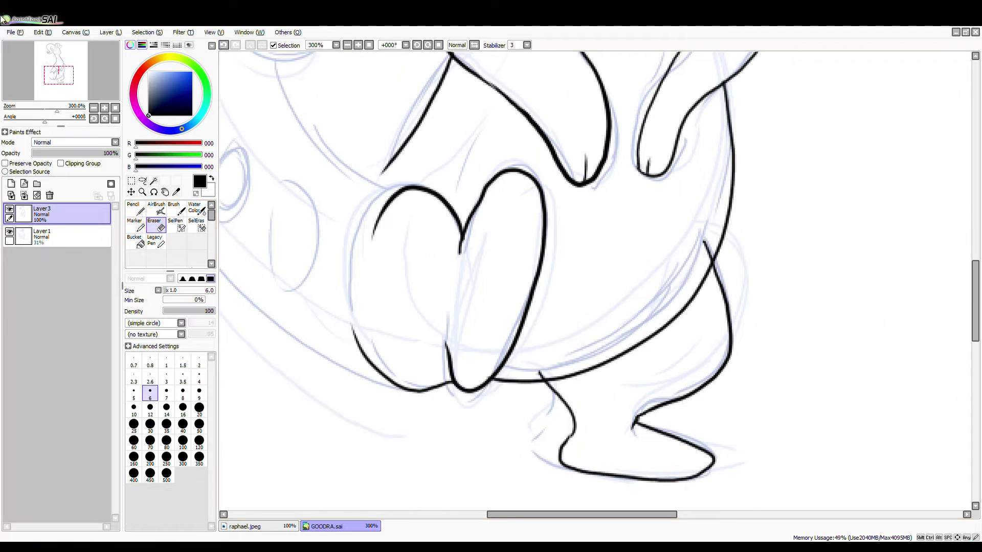
pyautogui.press('n')
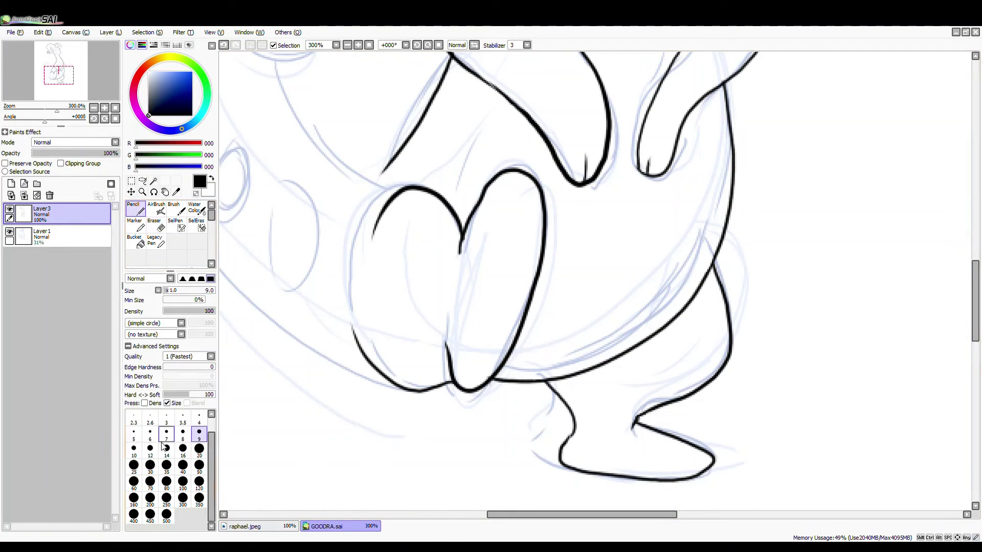
pyautogui.moveTo(461, 241); pyautogui.dragTo(450, 289)
# - Ink the tail's inner edge and its long outer curve up to the curled tip with a size 8 pencil
pyautogui.moveTo(58, 75); pyautogui.dragTo(50, 72)
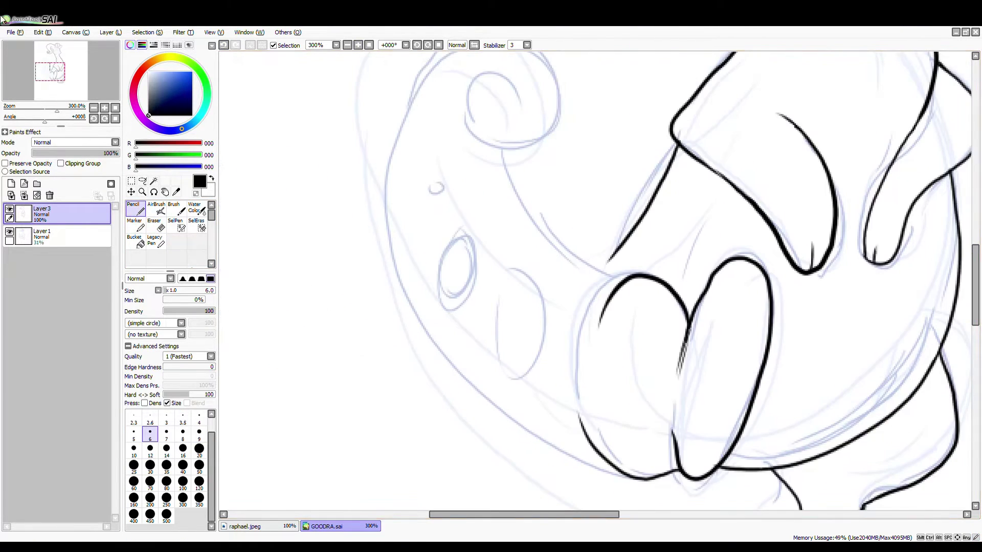
pyautogui.click(183, 438)
pyautogui.moveTo(499, 154)
pyautogui.mouseDown()
pyautogui.moveTo(527, 225)
pyautogui.moveTo(608, 263)
pyautogui.mouseUp()
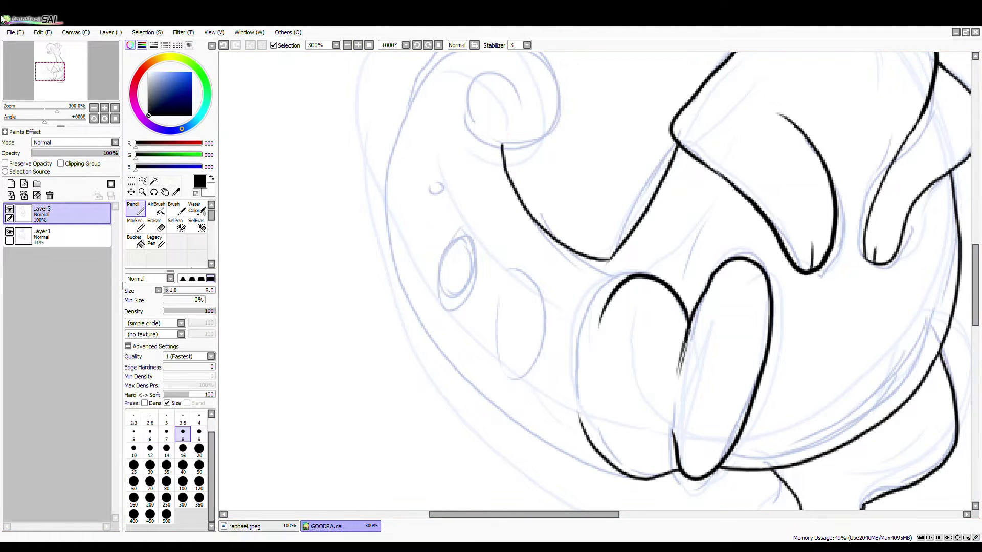
pyautogui.scroll(-1, 535, 190)
pyautogui.moveTo(521, 193)
pyautogui.mouseDown()
pyautogui.moveTo(468, 287)
pyautogui.moveTo(460, 352)
pyautogui.moveTo(614, 437)
pyautogui.mouseUp()
pyautogui.hotkey('ctrl', 'z')
pyautogui.press('e')
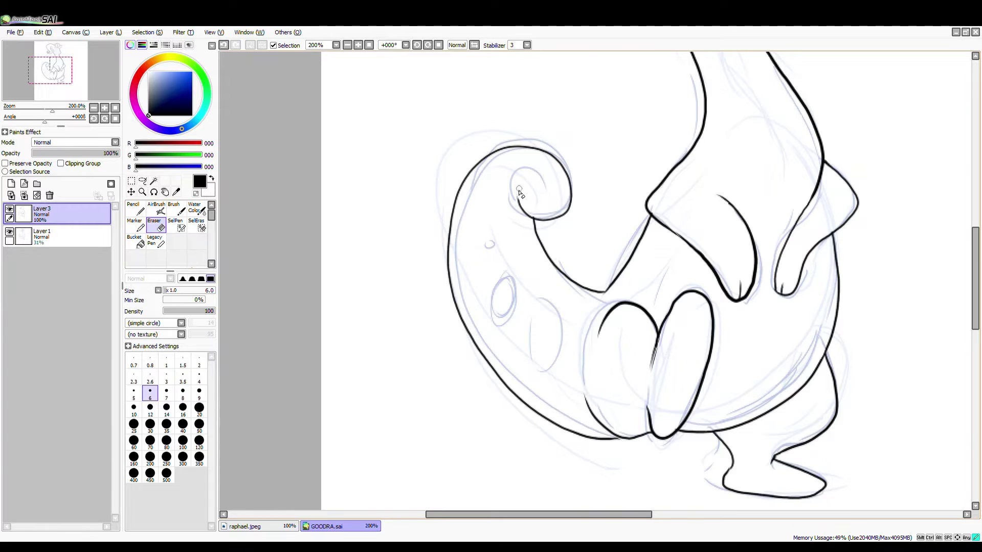
# - Undo the thick curl at the tail tip and re-ink the spiral with a size 6 pencil on a canvas rotated to -22°
pyautogui.press('n')
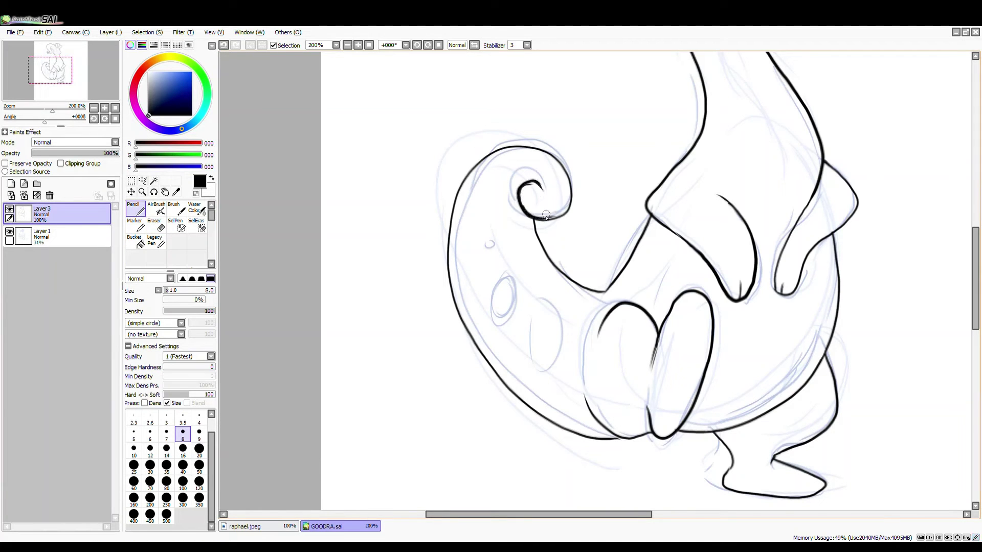
pyautogui.click(223, 45)
pyautogui.scroll(1, 460, 204)
pyautogui.press('[')
pyautogui.press('[')
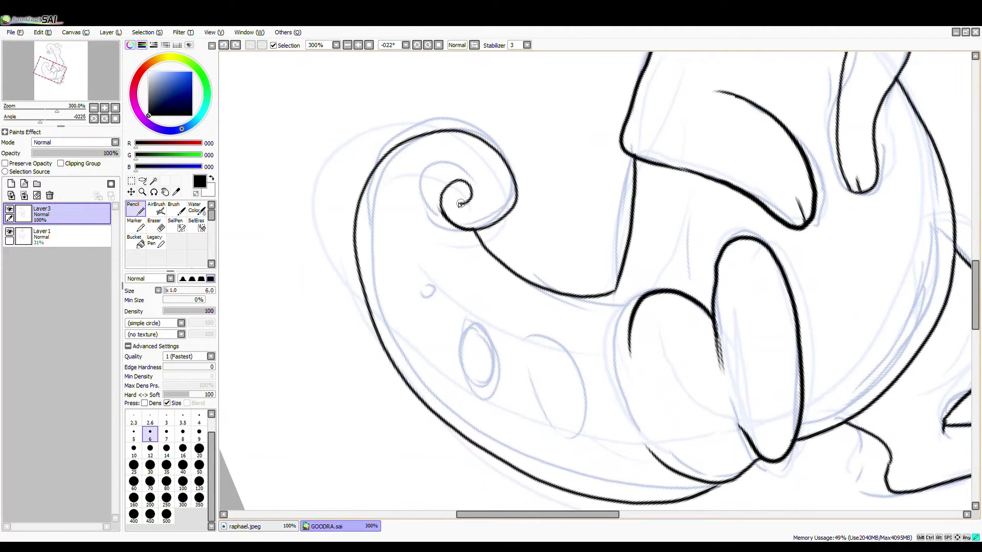
# - Ink the toe line and tail-body corner at size 3, straighten the canvas, and add a short crease on the left arm's line at size 7
pyautogui.click(167, 418)
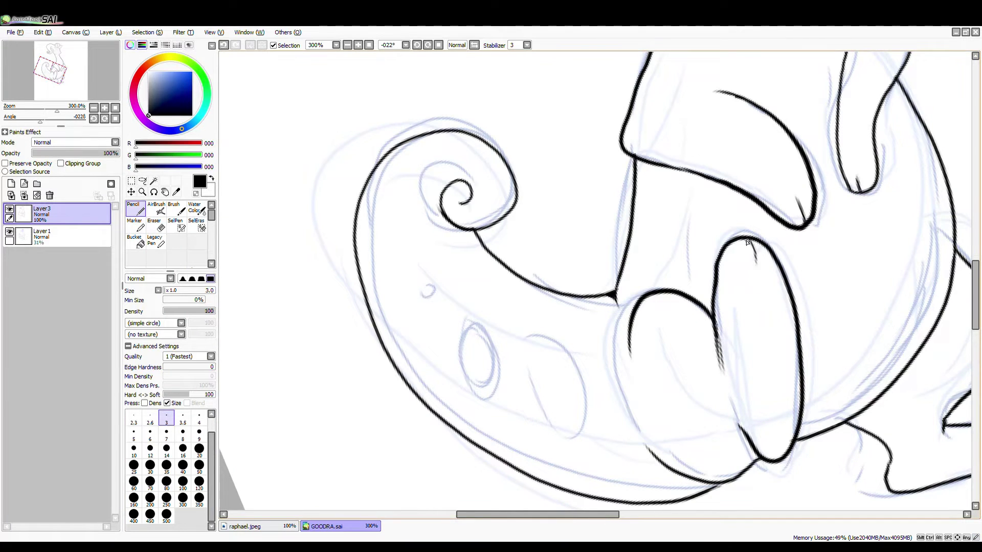
pyautogui.moveTo(748, 243); pyautogui.dragTo(756, 266)
pyautogui.press('Delete')
pyautogui.click(370, 45)
pyautogui.hotkey('ctrl', '+')
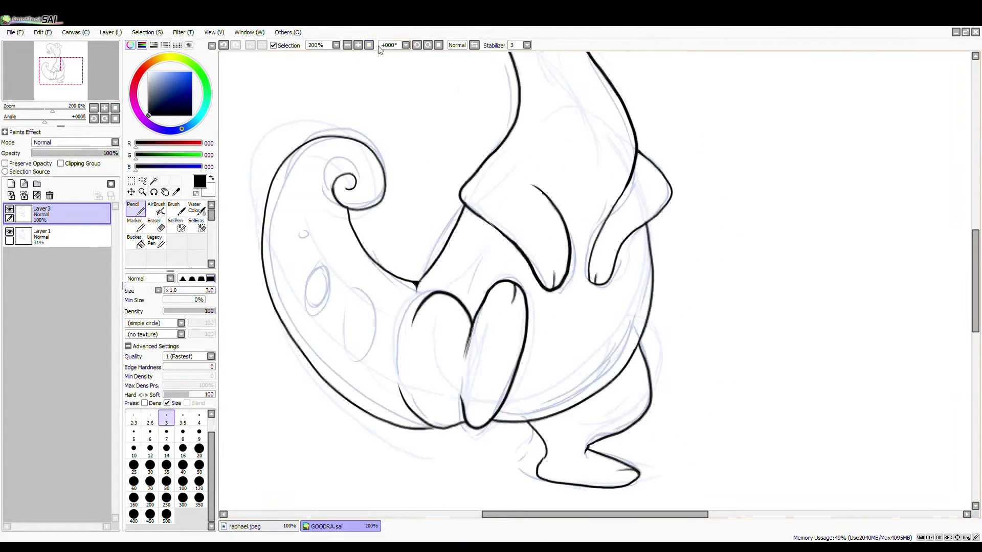
pyautogui.click(167, 434)
pyautogui.moveTo(545, 197); pyautogui.dragTo(543, 77)
# - Thicken the outlines of the snout and the lower left jaw with a size 2.6 pencil
pyautogui.scroll(5, 593, 282)
pyautogui.hotkey('ctrl', '+')
pyautogui.click(150, 418)
pyautogui.moveTo(565, 166); pyautogui.dragTo(589, 230)
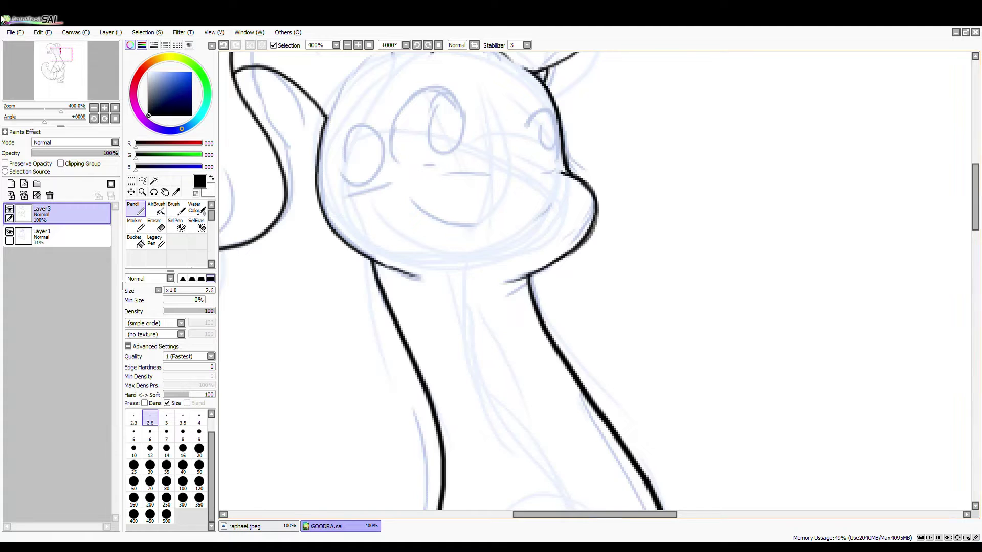
pyautogui.moveTo(344, 238); pyautogui.dragTo(434, 284)
# - Erase the stray line at the left antenna's inner bend with a size 14 eraser and thicken the antenna line where it meets the head
pyautogui.hotkey('ctrl', '-')
pyautogui.hotkey('ctrl', '-')
pyautogui.hotkey('ctrl', '-')
pyautogui.press('e')
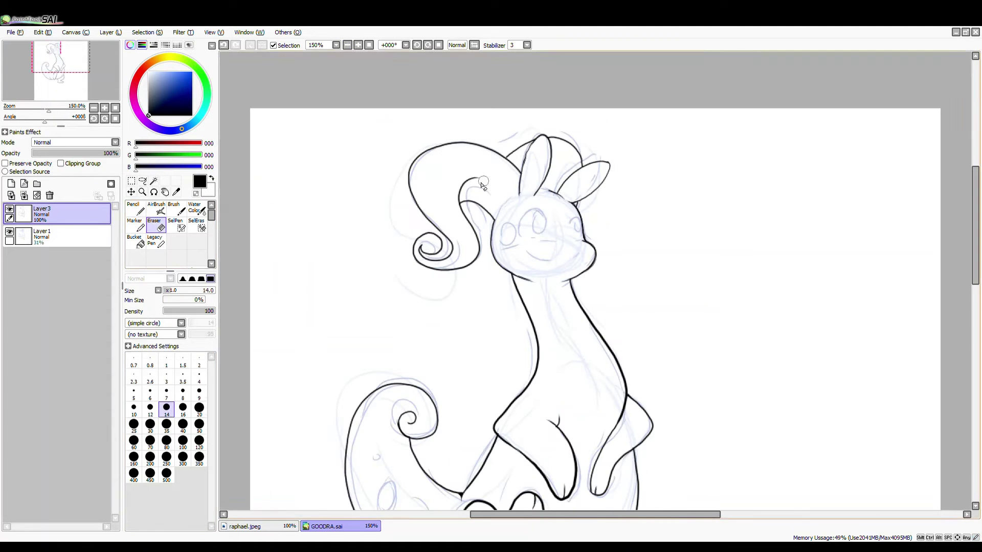
pyautogui.moveTo(482, 184); pyautogui.dragTo(460, 215)
pyautogui.press('n')
pyautogui.click(358, 45)
pyautogui.hotkey('ctrl', '+')
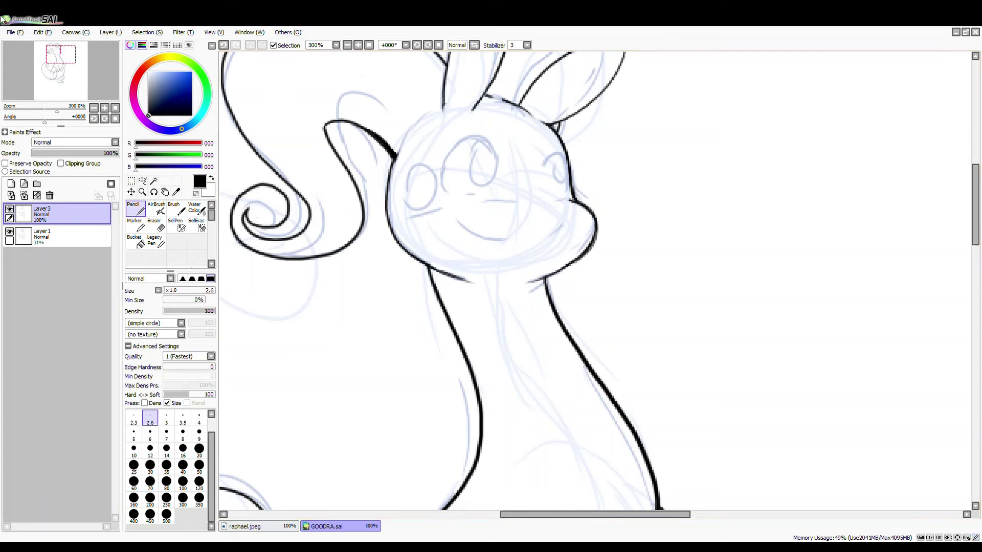
# - Thicken the outlines of both ears and the antenna arc behind them with the size 2.6 pencil
pyautogui.hotkey('ctrl', '+')
pyautogui.moveTo(524, 520); pyautogui.dragTo(553, 520)
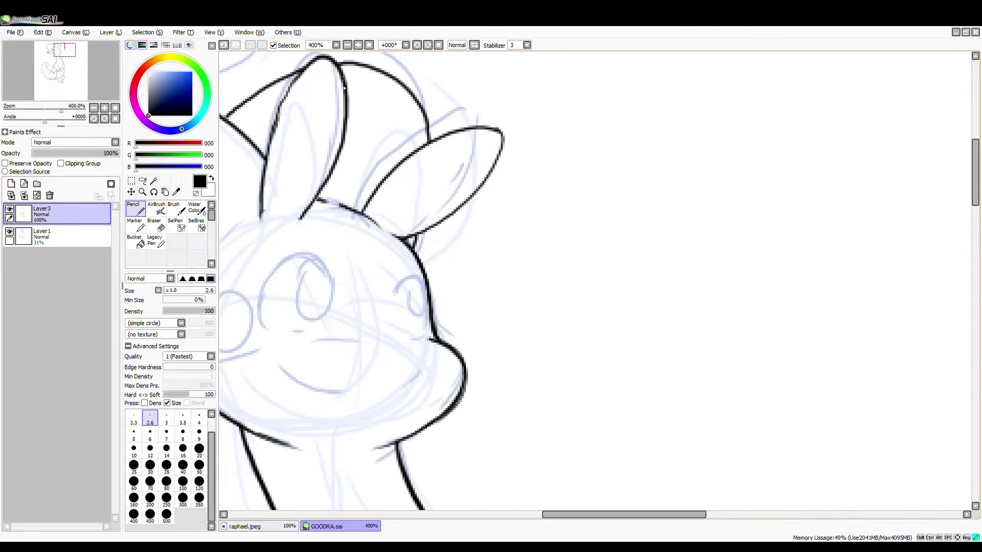
pyautogui.moveTo(342, 77); pyautogui.dragTo(328, 176)
pyautogui.moveTo(314, 57)
pyautogui.mouseDown()
pyautogui.moveTo(301, 67)
pyautogui.moveTo(262, 169)
pyautogui.mouseUp()
pyautogui.moveTo(404, 238)
pyautogui.mouseDown()
pyautogui.moveTo(476, 189)
pyautogui.moveTo(498, 134)
pyautogui.mouseUp()
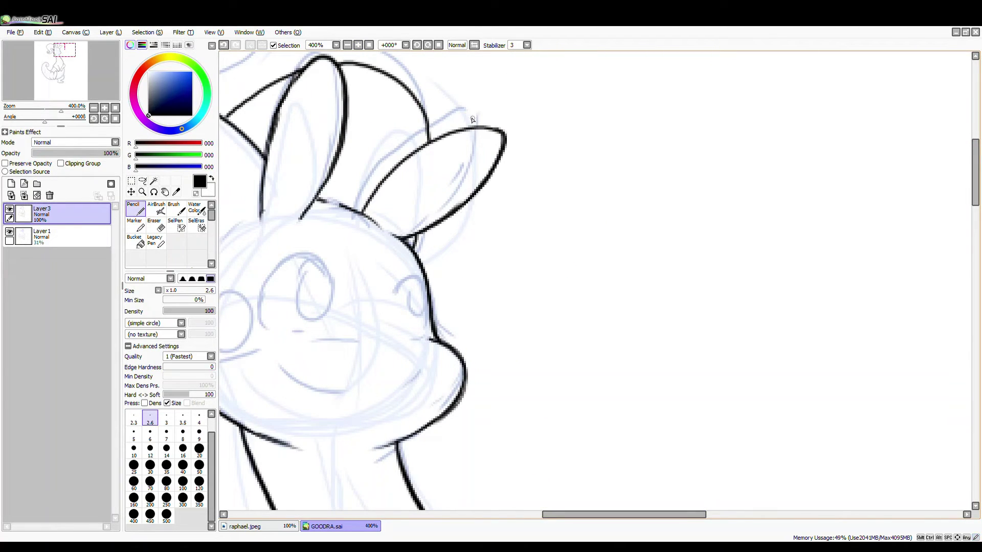
pyautogui.moveTo(432, 140); pyautogui.dragTo(393, 84)
# - Ink the near eye's upper lid with a size 3 pencil and the far eye's upper lid at size 2.6
pyautogui.click(167, 418)
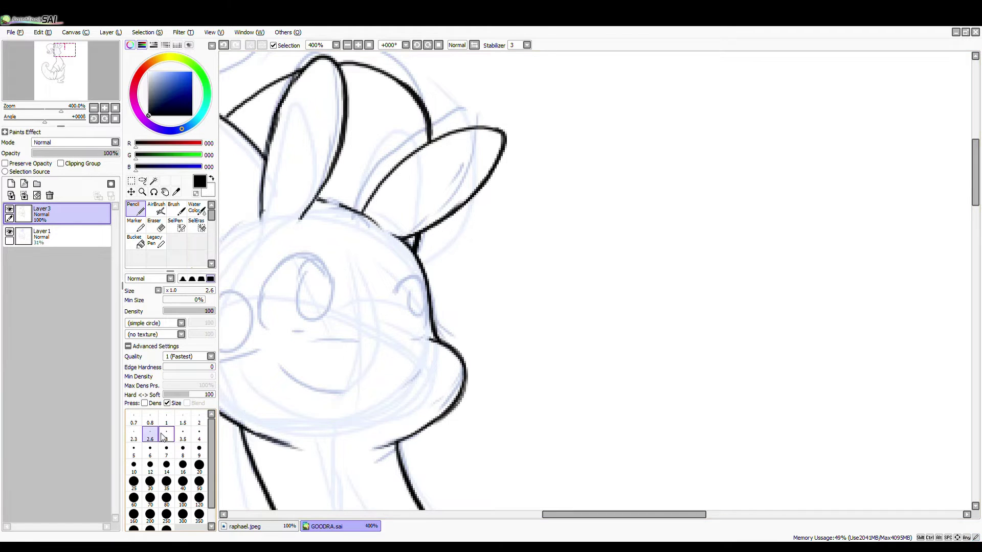
pyautogui.scroll(1, 166, 460)
pyautogui.click(358, 45)
pyautogui.moveTo(339, 253)
pyautogui.mouseDown()
pyautogui.moveTo(398, 274)
pyautogui.moveTo(318, 285)
pyautogui.mouseUp()
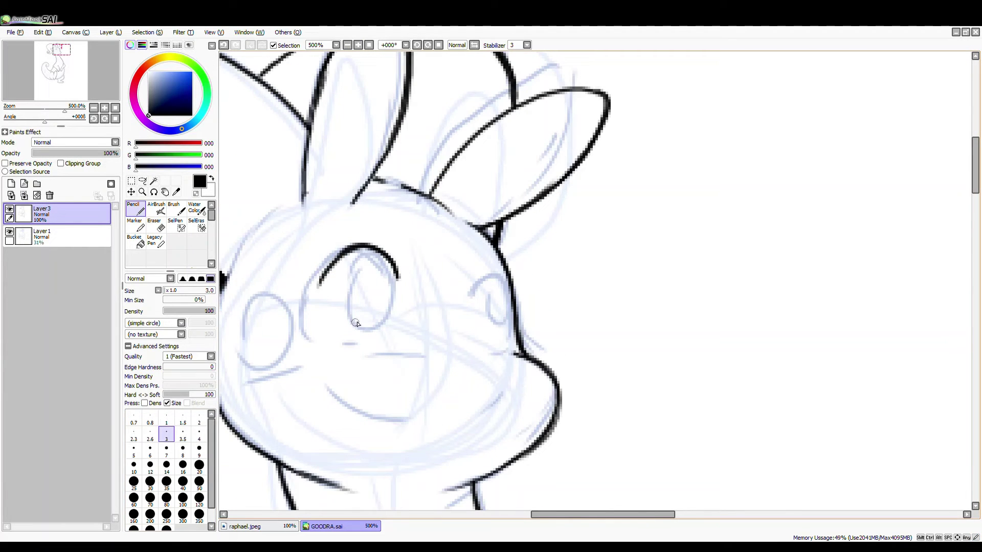
pyautogui.click(149, 435)
pyautogui.moveTo(506, 279); pyautogui.dragTo(472, 294)
# - Ink the eye outlines, pupils and lashes of both eyes with a fine pencil, thinning it to size 0.8
pyautogui.click(167, 425)
pyautogui.moveTo(319, 280)
pyautogui.mouseDown()
pyautogui.moveTo(314, 304)
pyautogui.moveTo(336, 336)
pyautogui.mouseUp()
pyautogui.moveTo(382, 254)
pyautogui.mouseDown()
pyautogui.moveTo(396, 302)
pyautogui.moveTo(372, 255)
pyautogui.moveTo(381, 321)
pyautogui.moveTo(366, 263)
pyautogui.moveTo(409, 277)
pyautogui.mouseUp()
pyautogui.click(150, 419)
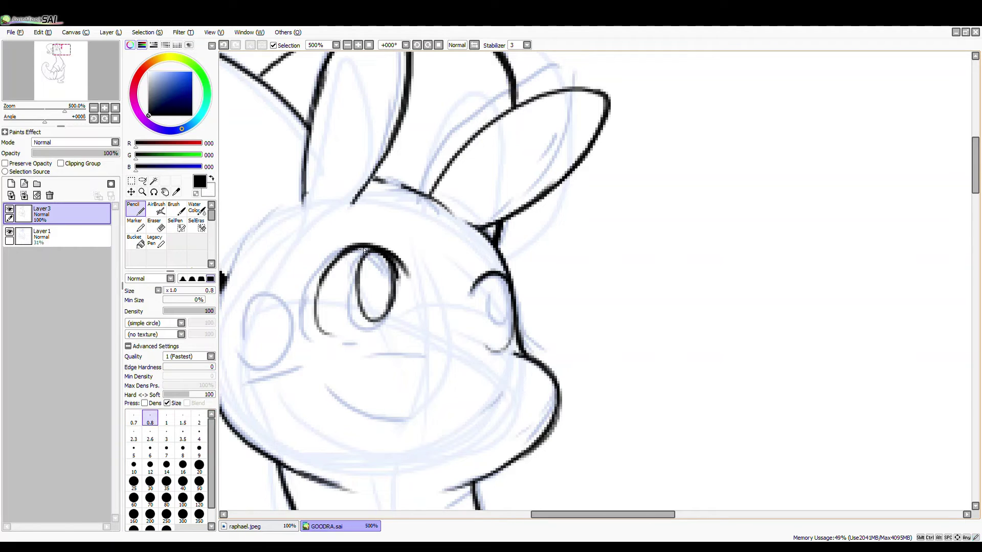
pyautogui.moveTo(505, 278)
pyautogui.mouseDown()
pyautogui.moveTo(486, 282)
pyautogui.moveTo(488, 292)
pyautogui.moveTo(608, 225)
pyautogui.moveTo(605, 281)
pyautogui.mouseUp()
# - Ink an oval cheek spot and a second spot at the jaw edge with a size 1.5 pencil, undoing the unsuccessful cheek strokes
pyautogui.scroll(-5, 481, 236)
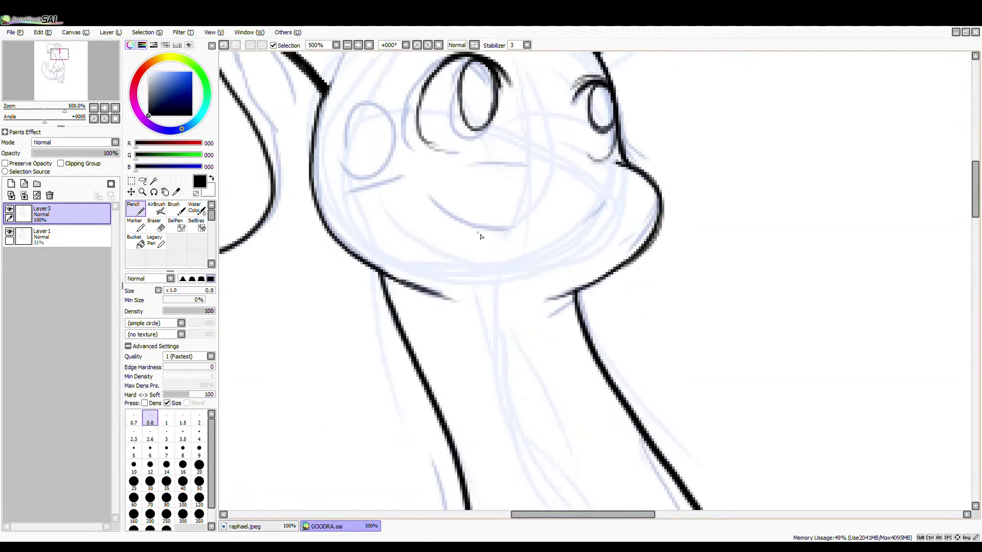
pyautogui.moveTo(345, 158)
pyautogui.mouseDown()
pyautogui.moveTo(379, 105)
pyautogui.moveTo(391, 189)
pyautogui.mouseUp()
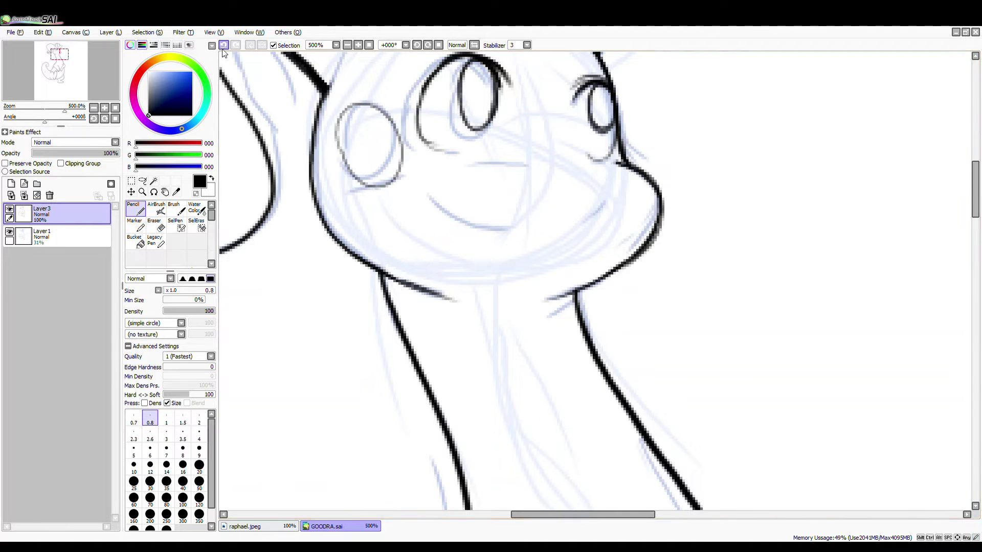
pyautogui.hotkey('ctrl', 'z')
pyautogui.click(182, 419)
pyautogui.moveTo(358, 132)
pyautogui.mouseDown()
pyautogui.moveTo(402, 121)
pyautogui.moveTo(396, 197)
pyautogui.mouseUp()
pyautogui.hotkey('ctrl', 'z')
pyautogui.moveTo(330, 154)
pyautogui.mouseDown()
pyautogui.moveTo(386, 156)
pyautogui.moveTo(327, 141)
pyautogui.mouseUp()
pyautogui.moveTo(318, 192); pyautogui.dragTo(358, 245)
# - Ink three oval spots along the tail, using pencil size 3.5 for the largest, 2.6 for the middle and 1.5 for the smallest
pyautogui.scroll(-5, 573, 291)
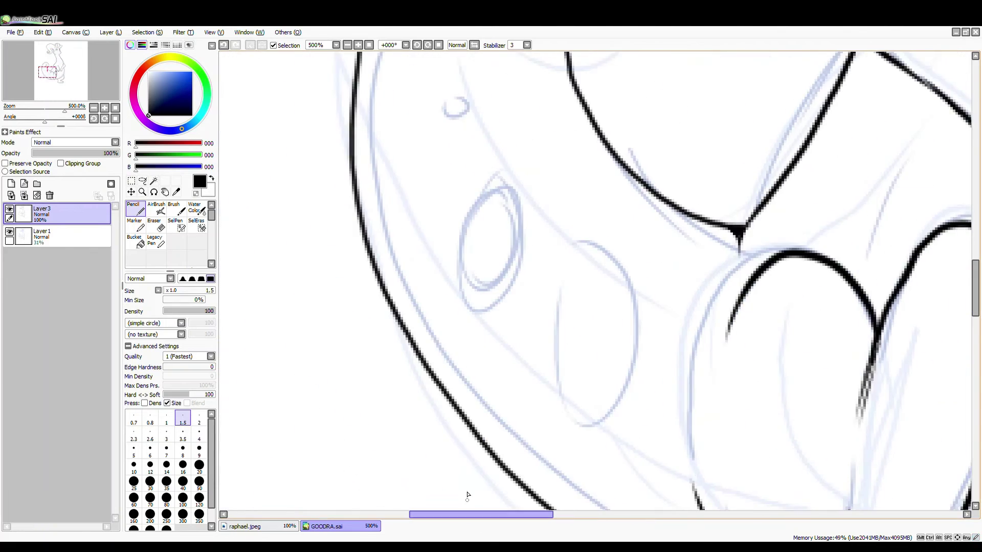
pyautogui.click(182, 435)
pyautogui.moveTo(583, 258)
pyautogui.mouseDown()
pyautogui.moveTo(608, 273)
pyautogui.moveTo(580, 263)
pyautogui.mouseUp()
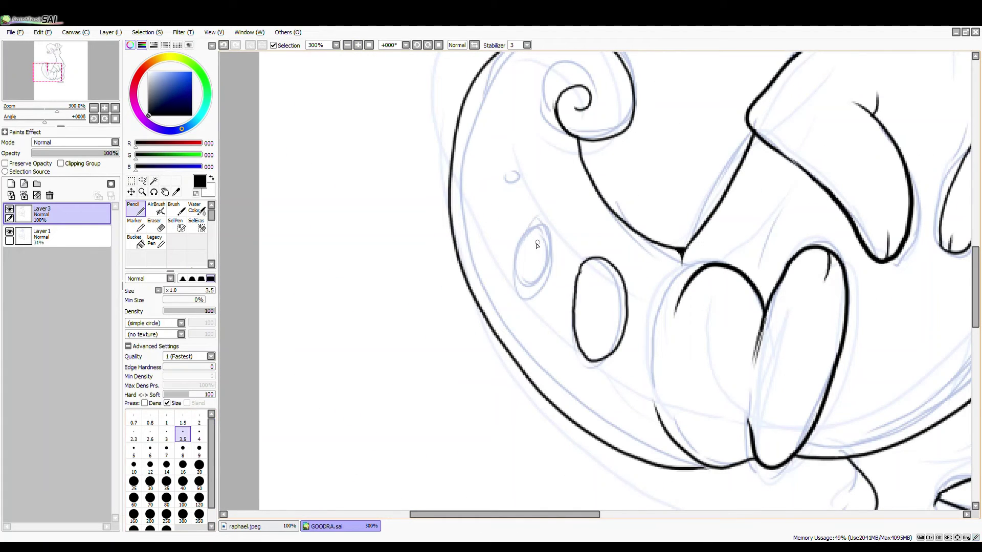
pyautogui.click(150, 435)
pyautogui.moveTo(542, 223)
pyautogui.mouseDown()
pyautogui.moveTo(536, 287)
pyautogui.moveTo(527, 231)
pyautogui.mouseUp()
pyautogui.click(183, 419)
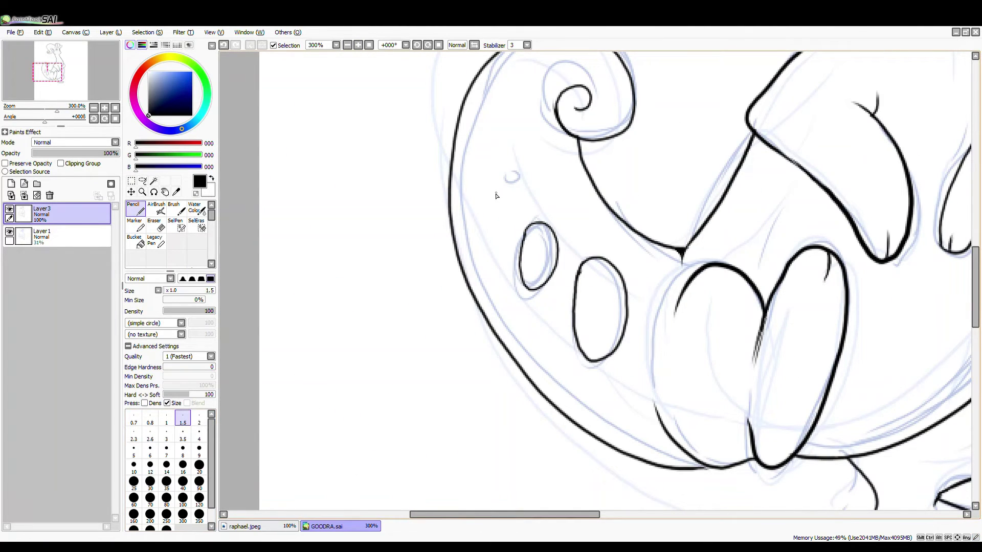
pyautogui.moveTo(503, 176); pyautogui.dragTo(489, 204)
# - Add a new layer above the line art and draw slime drips hanging from both arms with a size 3 pencil
pyautogui.hscroll(5, 595, 280)
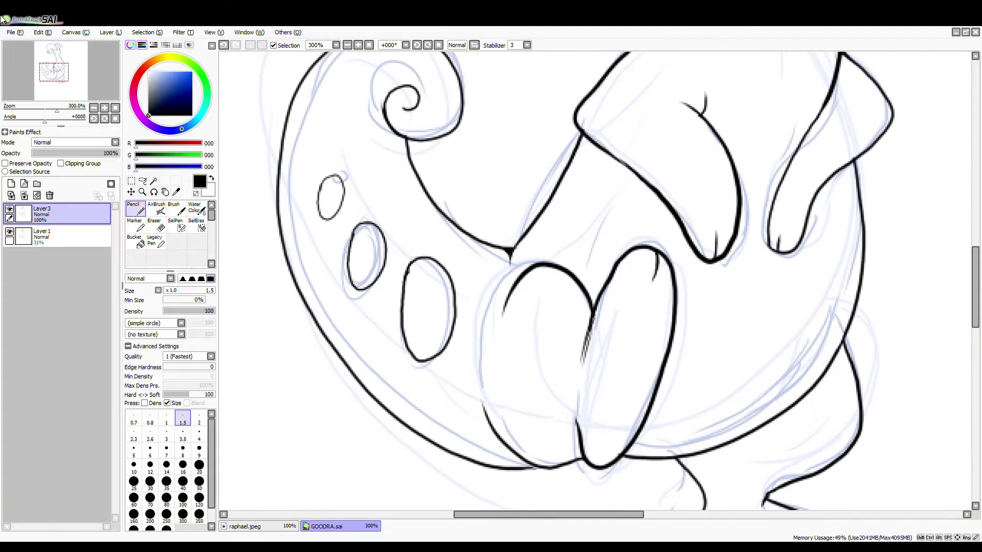
pyautogui.click(358, 45)
pyautogui.hscroll(3, 595, 281)
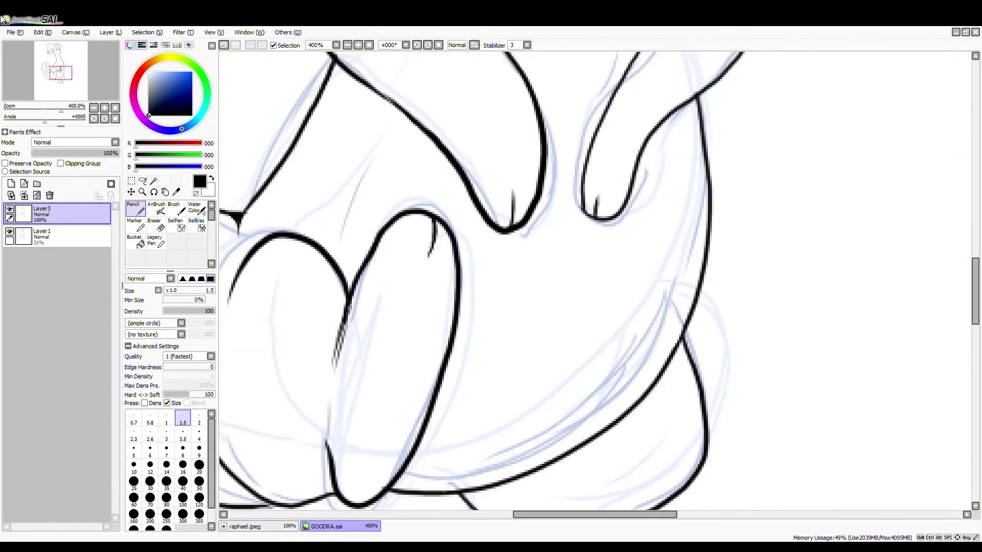
pyautogui.click(11, 184)
pyautogui.click(166, 436)
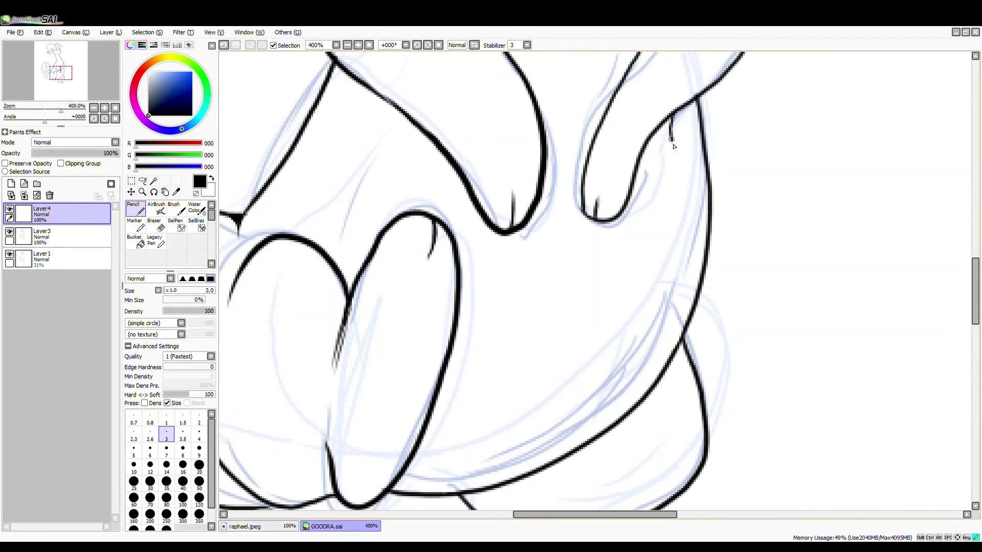
pyautogui.moveTo(671, 139); pyautogui.dragTo(617, 220)
pyautogui.moveTo(466, 194)
pyautogui.mouseDown()
pyautogui.moveTo(432, 205)
pyautogui.moveTo(408, 113)
pyautogui.mouseUp()
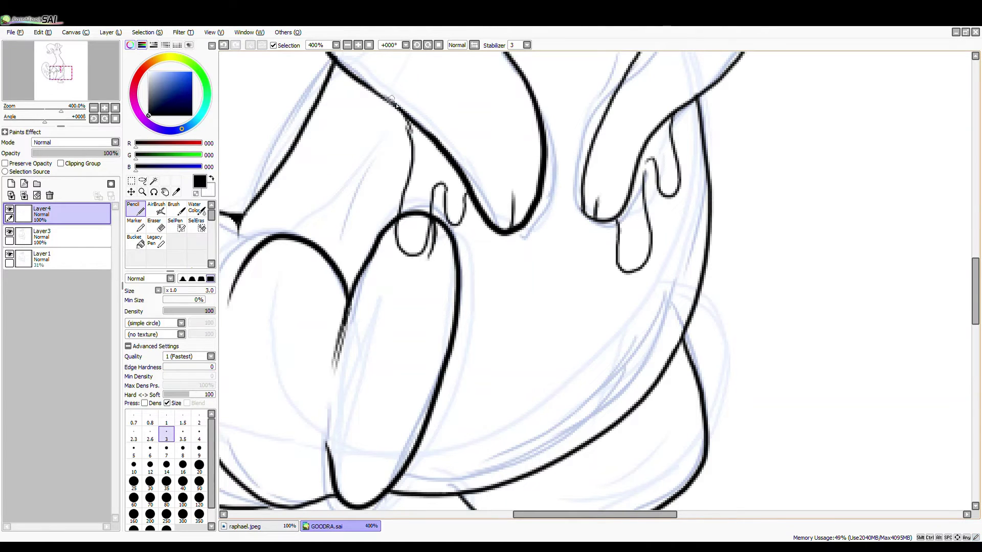
# - On the line art layer, erase the arm and foot lines crossing the slime drips with a size 6 eraser and touch up the joins
pyautogui.hotkey('ctrl', 'Down')
pyautogui.press('e')
pyautogui.moveTo(481, 194)
pyautogui.mouseDown()
pyautogui.moveTo(413, 101)
pyautogui.moveTo(417, 134)
pyautogui.mouseUp()
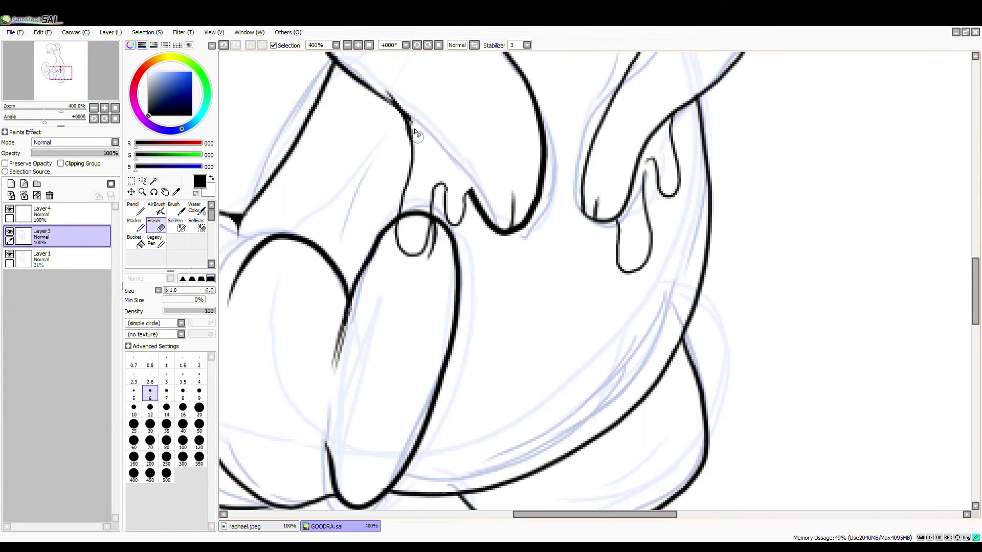
pyautogui.press('n')
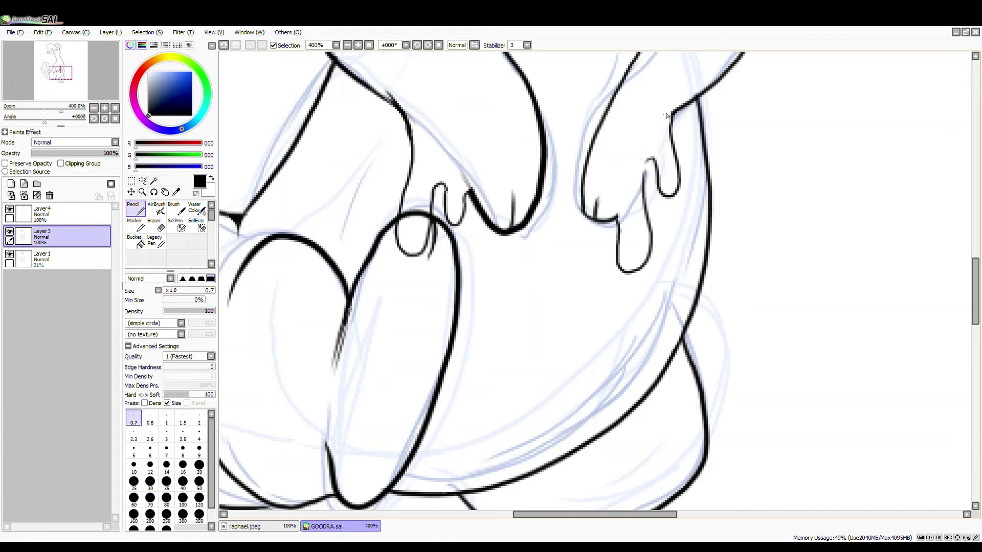
pyautogui.press('e')
pyautogui.moveTo(432, 230); pyautogui.dragTo(399, 205)
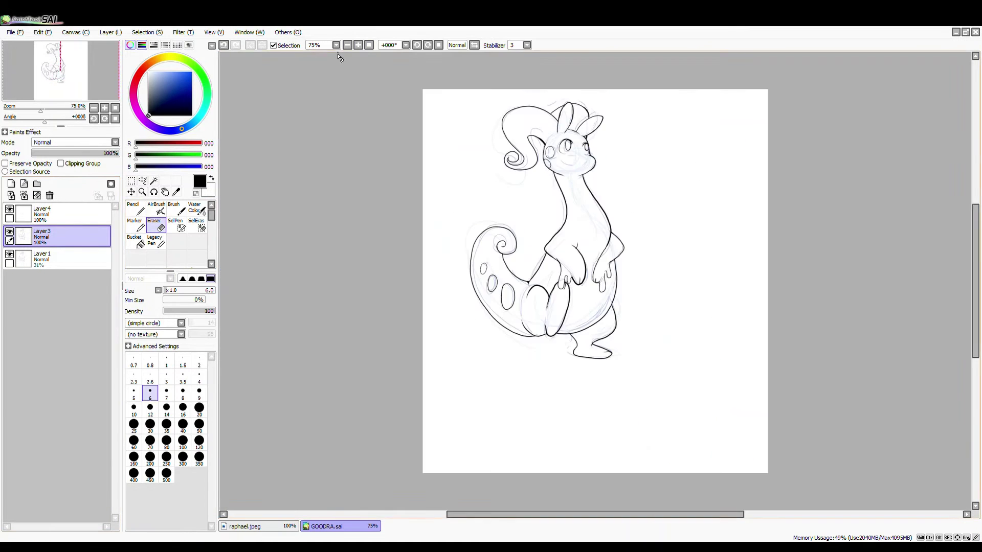
# - Ink the smiling mouth line on the face with a size 2.6 pencil and finish its corner tick at size 1
pyautogui.click(347, 46)
pyautogui.scroll(10, 544, 286)
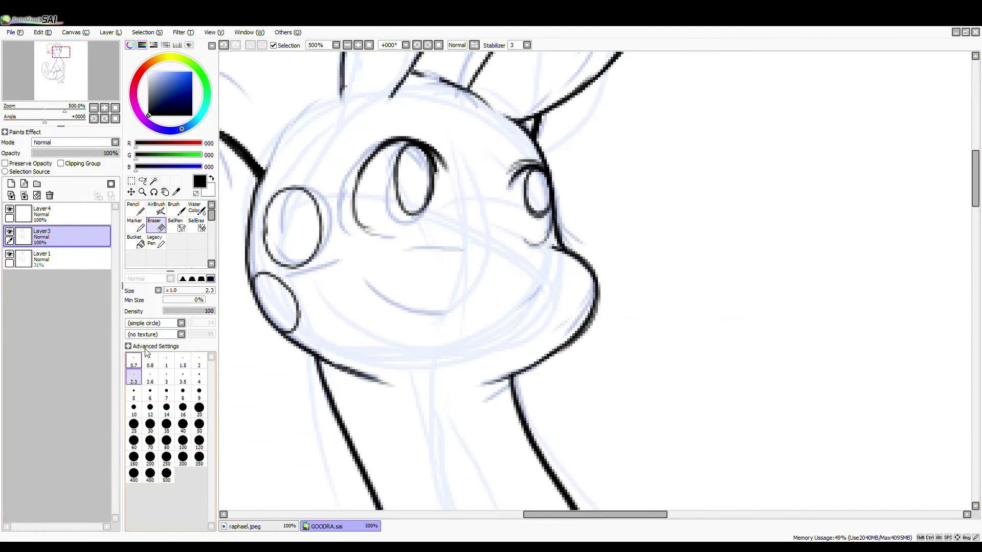
pyautogui.press('n')
pyautogui.click(346, 46)
pyautogui.press('[')
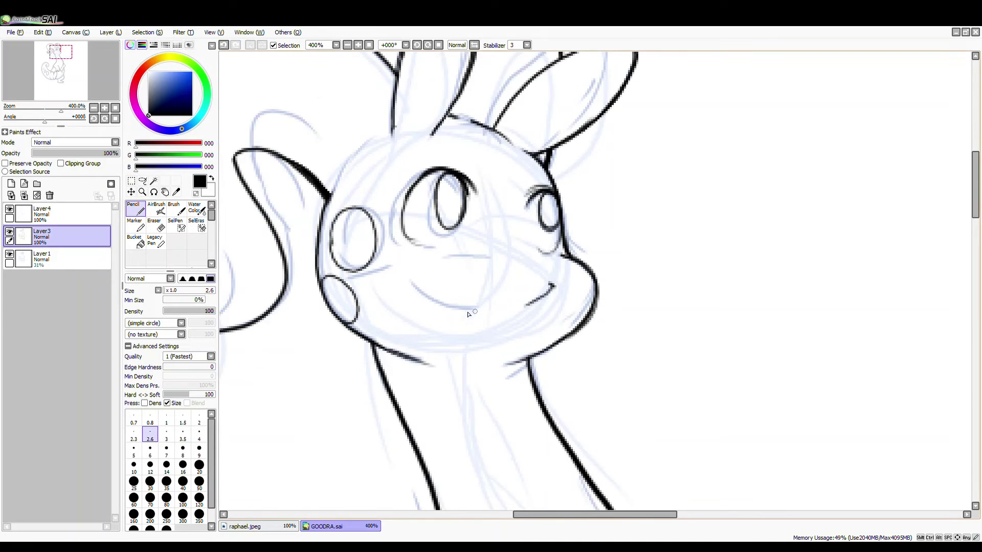
pyautogui.moveTo(475, 312); pyautogui.dragTo(414, 286)
pyautogui.press('[')
pyautogui.press('[')
pyautogui.press('[')
pyautogui.press('[')
# - Close the gap in the jaw line above the neck with a size 2.6 pencil
pyautogui.scroll(-3, 595, 281)
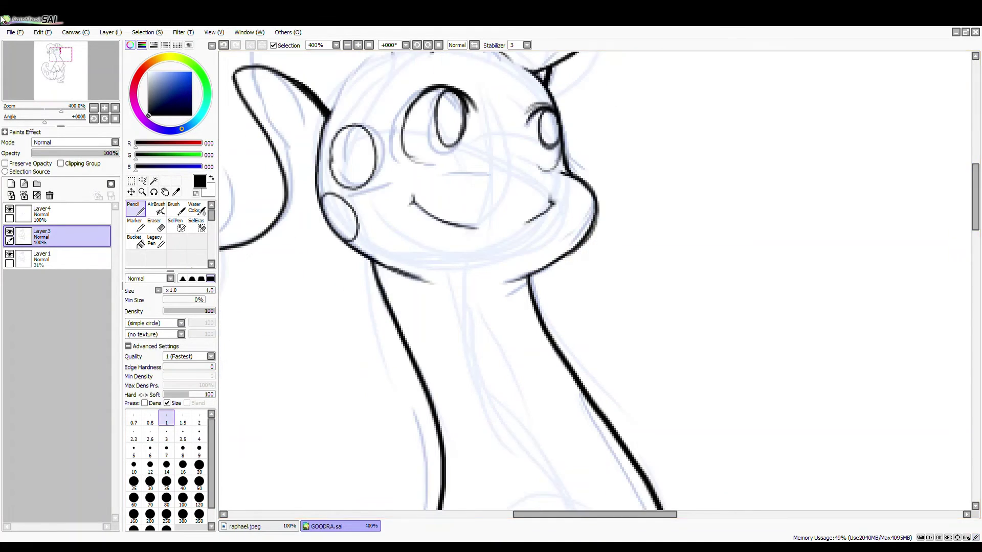
pyautogui.press(']')
pyautogui.press(']')
pyautogui.press(']')
pyautogui.press(']')
pyautogui.hotkey('ctrl', '-')
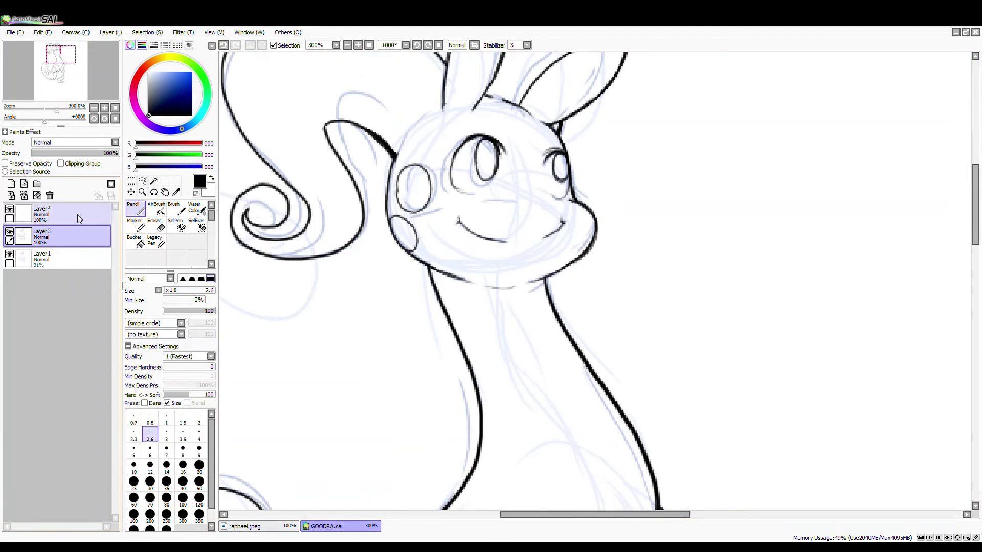
pyautogui.hotkey('ctrl', '+')
pyautogui.moveTo(542, 273)
pyautogui.mouseDown()
pyautogui.moveTo(460, 279)
pyautogui.moveTo(480, 295)
pyautogui.moveTo(508, 297)
pyautogui.moveTo(464, 303)
pyautogui.mouseUp()
# - Draw slime drips hanging from the chin over the neck with a size 2 pencil
pyautogui.click(56, 213)
pyautogui.click(166, 418)
pyautogui.hotkey('ctrl', 'z')
pyautogui.click(198, 418)
pyautogui.moveTo(460, 296); pyautogui.dragTo(458, 348)
pyautogui.moveTo(445, 354); pyautogui.dragTo(433, 286)
pyautogui.keyDown('ctrl'); pyautogui.keyDown('shift'); pyautogui.click(503, 277); pyautogui.keyUp('shift'); pyautogui.keyUp('ctrl')
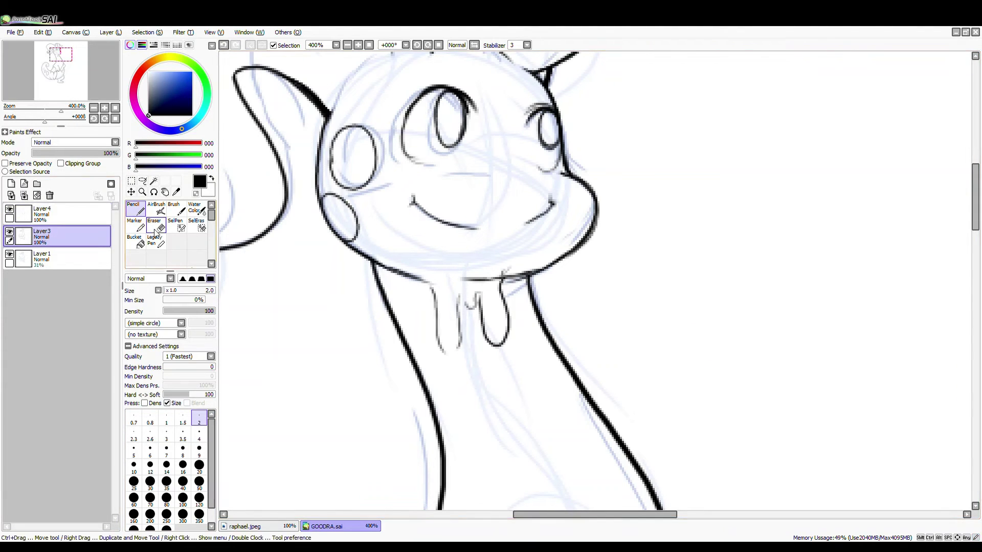
pyautogui.press('e')
pyautogui.press('n')
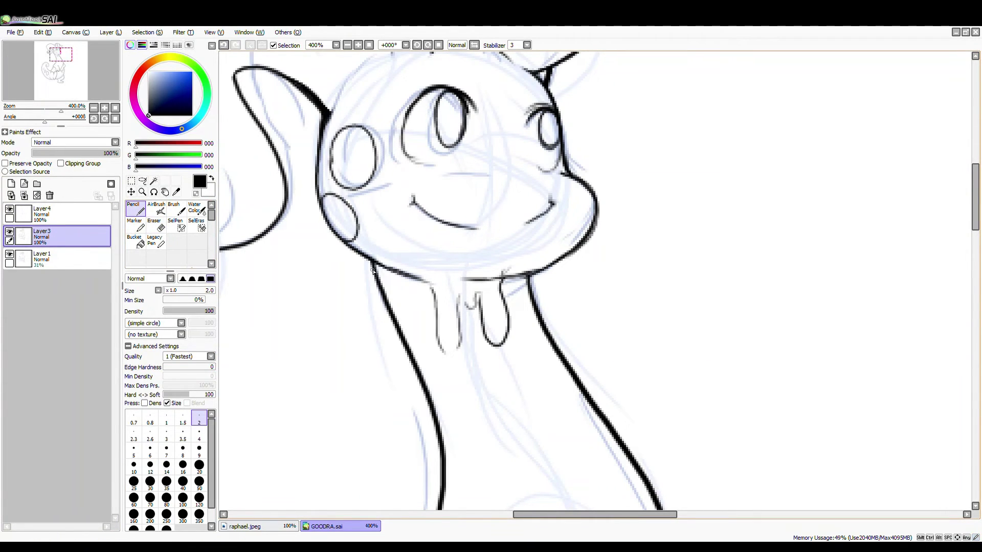
# - Draw two small slime puddles on the ground, one beneath the tail and one by the foot, with a size 2.6 pencil
pyautogui.scroll(-5, 857, 218)
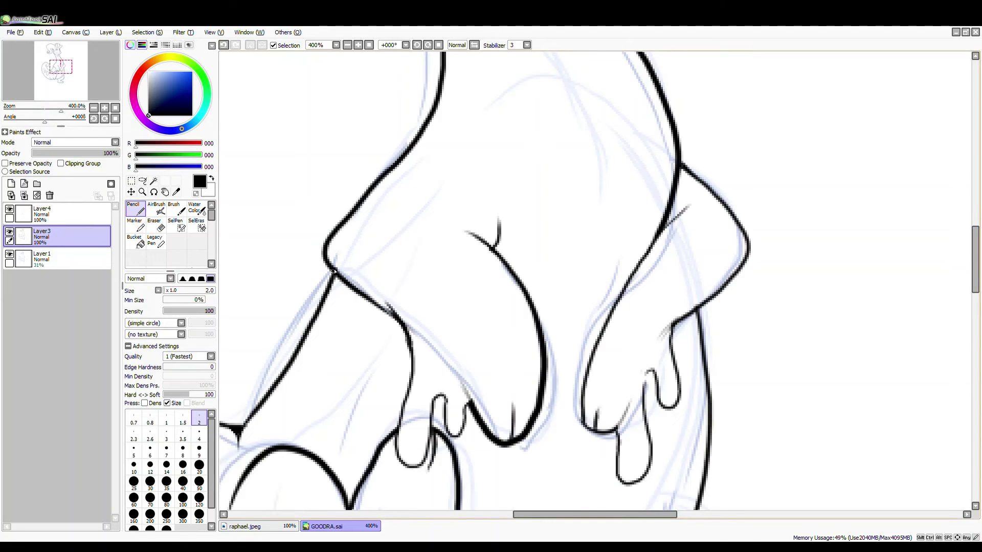
pyautogui.press('[')
pyautogui.press('[')
pyautogui.press('[')
pyautogui.click(369, 45)
pyautogui.click(150, 435)
pyautogui.scroll(-3, 485, 119)
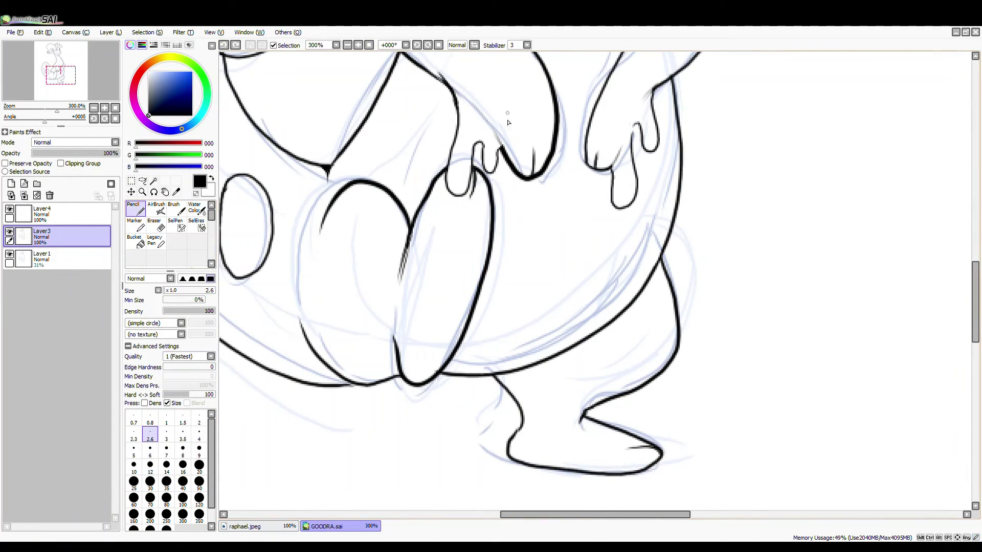
pyautogui.hscroll(-3, 475, 109)
pyautogui.scroll(-2, 970, 322)
pyautogui.scroll(-2, 970, 322)
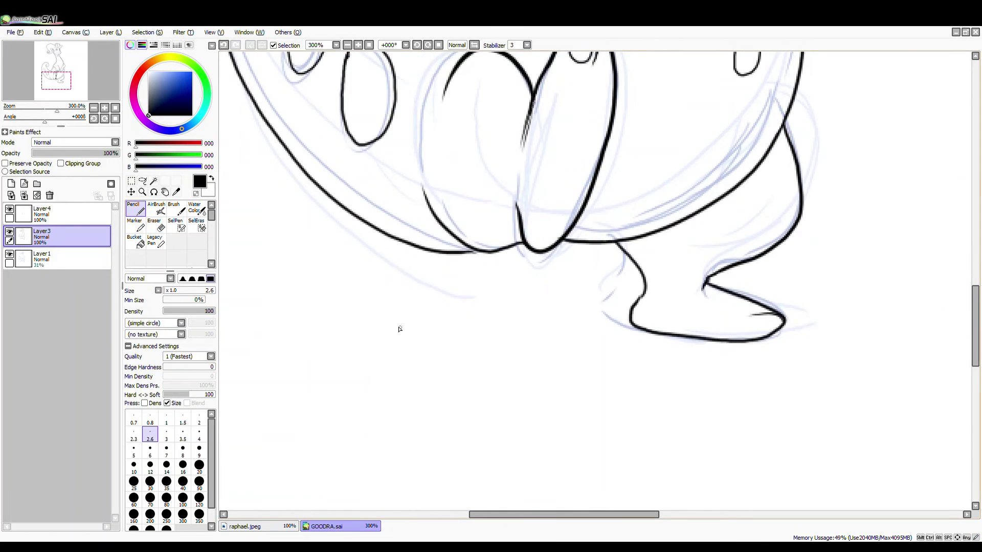
pyautogui.moveTo(397, 328); pyautogui.dragTo(379, 323)
pyautogui.moveTo(781, 343); pyautogui.dragTo(787, 346)
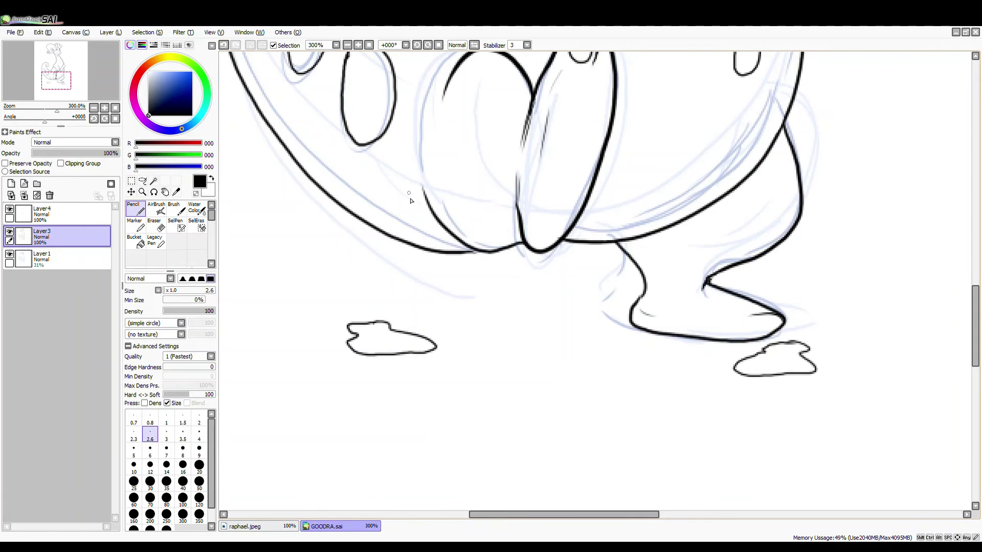
# - Rotate the canvas and thicken the line joins at the belly and leg, tail base and lower back with a size 7 pencil
pyautogui.moveTo(428, 53)
pyautogui.mouseDown()
pyautogui.moveTo(486, 102)
pyautogui.moveTo(542, 128)
pyautogui.moveTo(598, 240)
pyautogui.moveTo(585, 348)
pyautogui.moveTo(553, 399)
pyautogui.mouseUp()
pyautogui.press(']')
pyautogui.press(']')
pyautogui.press(']')
pyautogui.press(']')
pyautogui.press(']')
pyautogui.press(']')
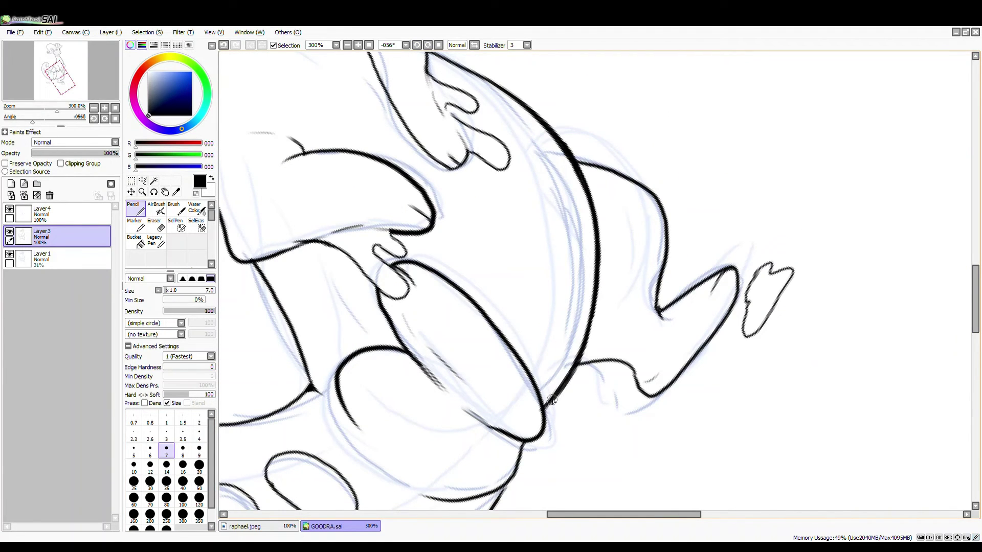
pyautogui.moveTo(661, 273)
pyautogui.mouseDown()
pyautogui.moveTo(583, 171)
pyautogui.moveTo(626, 171)
pyautogui.mouseUp()
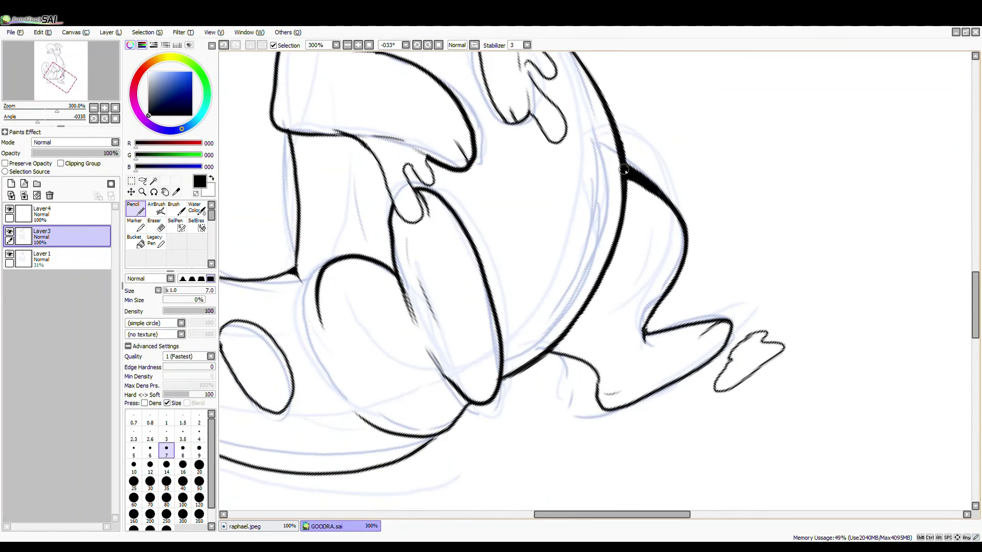
pyautogui.moveTo(472, 404); pyautogui.dragTo(435, 437)
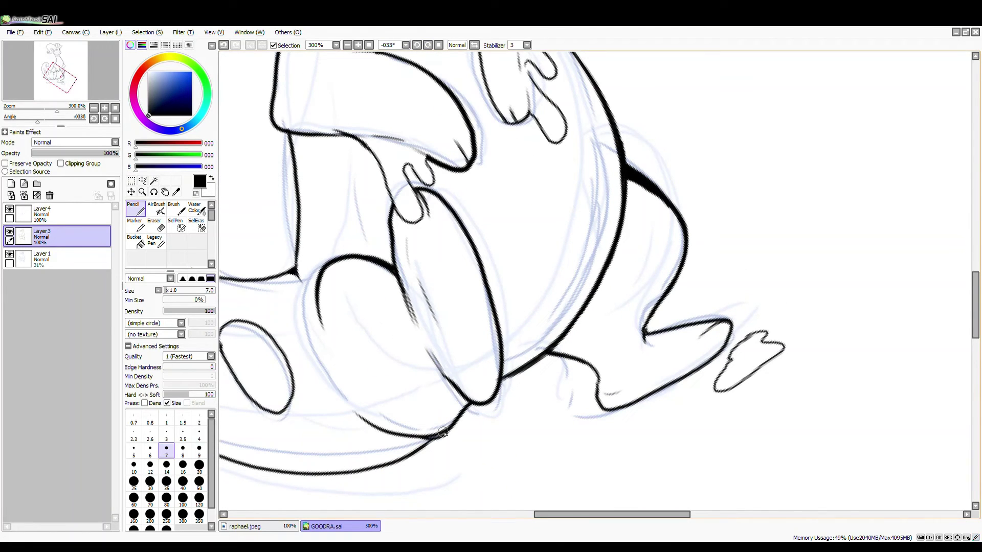
pyautogui.moveTo(301, 134)
pyautogui.mouseDown()
pyautogui.moveTo(295, 284)
pyautogui.moveTo(299, 199)
pyautogui.mouseUp()
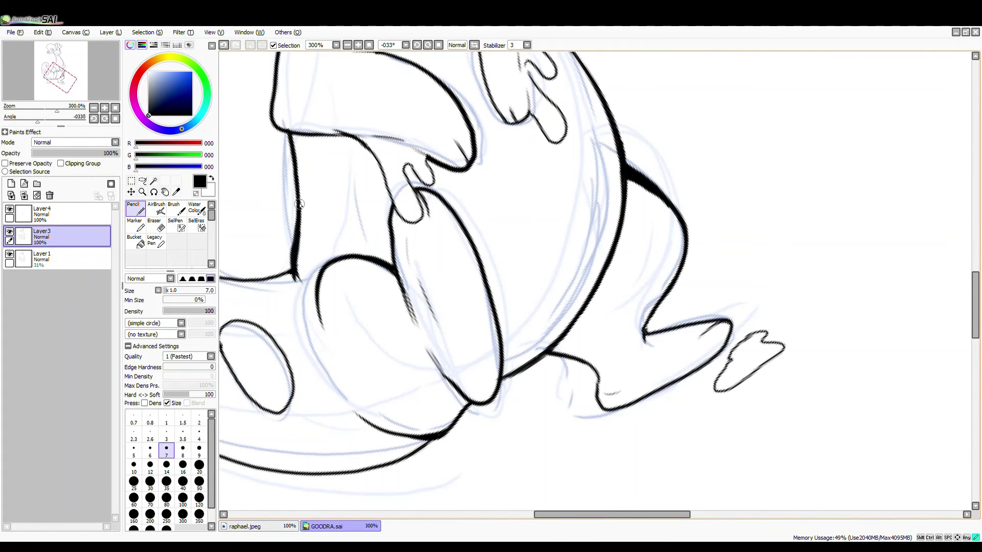
pyautogui.moveTo(976, 284); pyautogui.dragTo(977, 263)
pyautogui.click(369, 45)
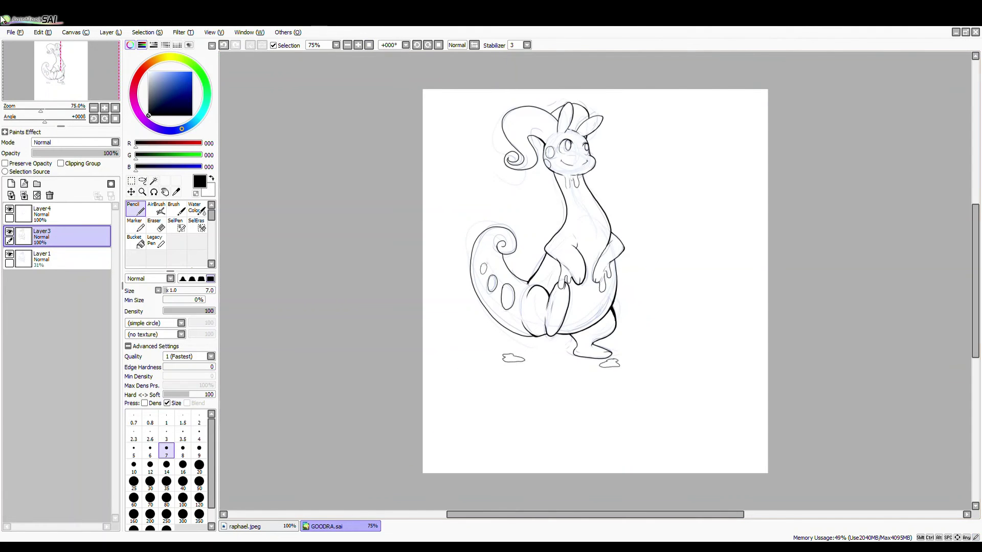
# - Thicken the outline around the muzzle and where the neck meets the jaw with a size 7 pencil
pyautogui.scroll(3, 594, 136)
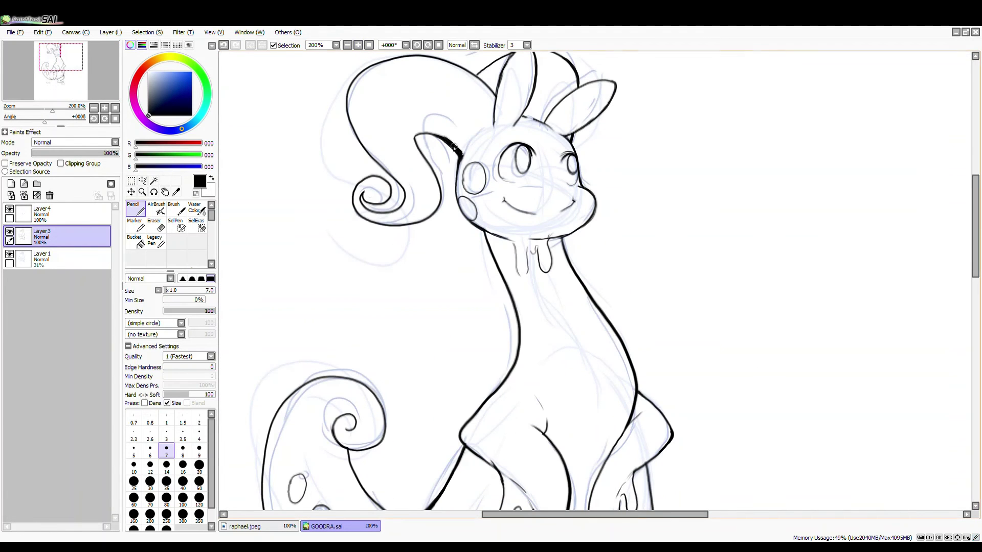
pyautogui.press('e')
pyautogui.press('n')
pyautogui.scroll(2, 583, 118)
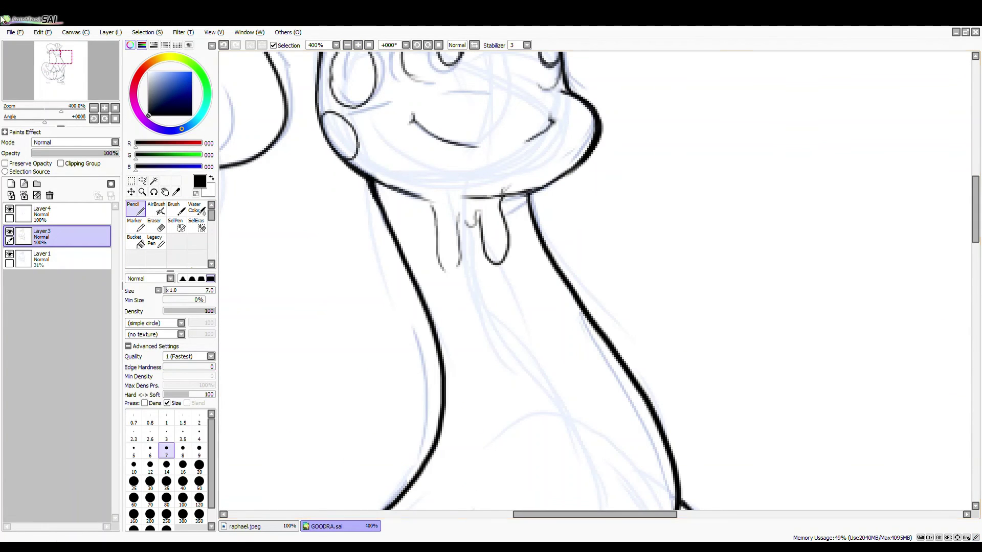
pyautogui.click(150, 434)
pyautogui.scroll(-3, 349, 55)
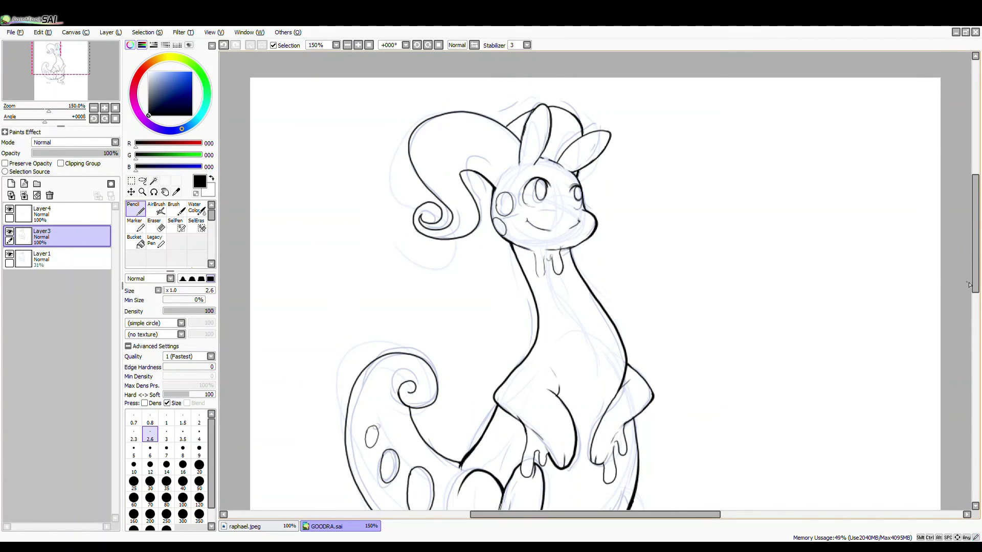
# - Thicken the join between the tail's underside and the raised foot with a size 6 pencil
pyautogui.scroll(4, 575, 177)
pyautogui.press(']')
pyautogui.press(']')
pyautogui.press(']')
pyautogui.press(']')
pyautogui.press(']')
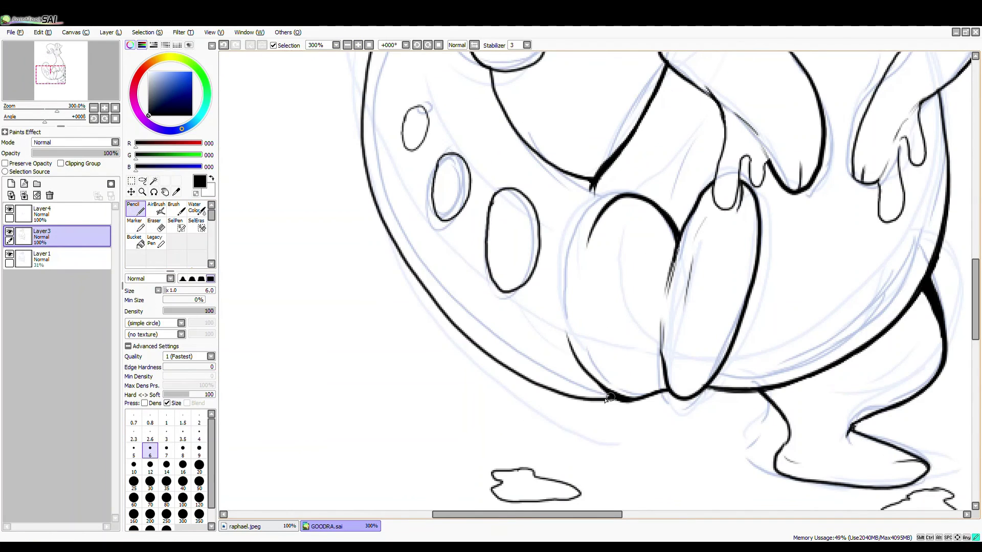
pyautogui.scroll(3, 492, 163)
pyautogui.scroll(-4, 94, 82)
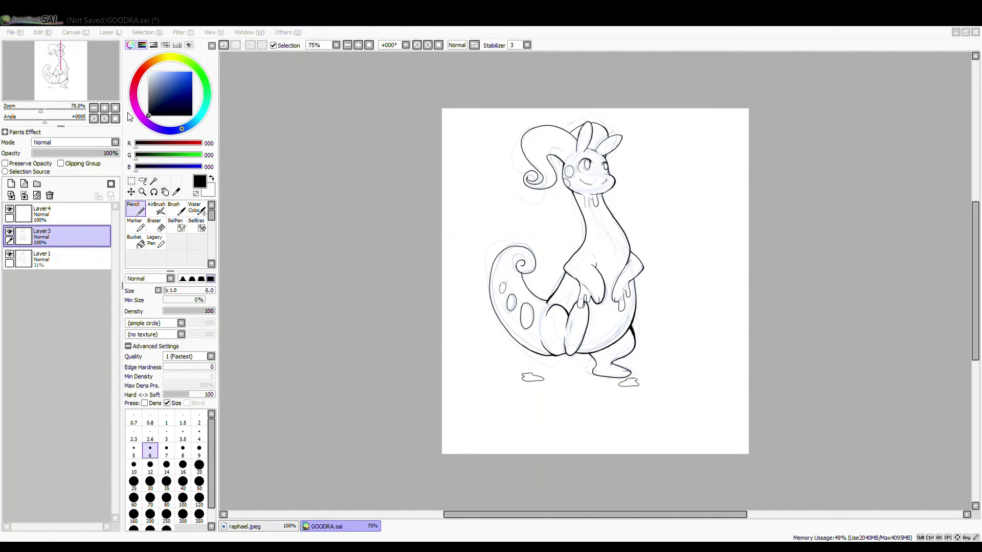
# - Hand-write "Goodra!" and "Thanks 4 watching" with a heart beside the character, using a size 12 pencil for the bold lettering
pyautogui.press('Right')
pyautogui.hotkey('ctrl', '+')
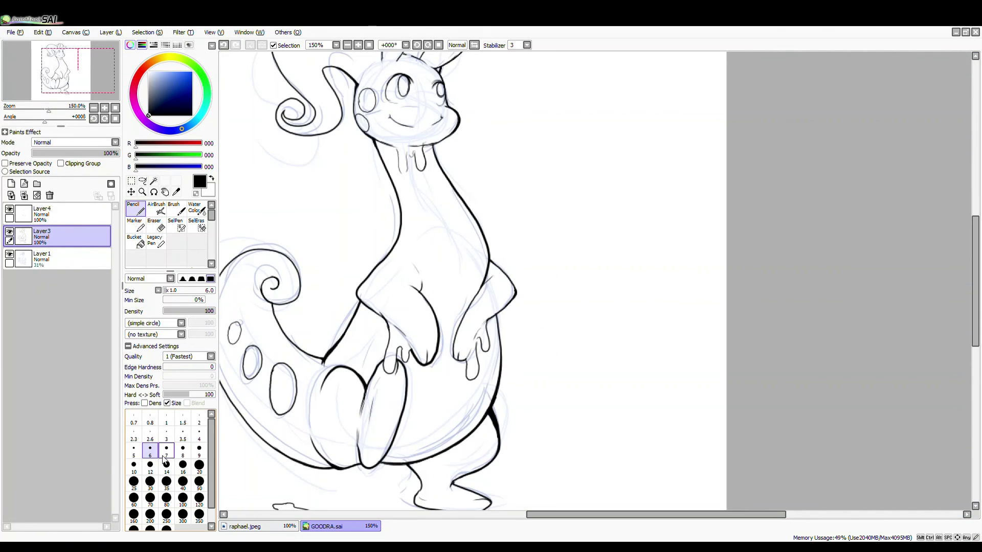
pyautogui.scroll(3, 920, 325)
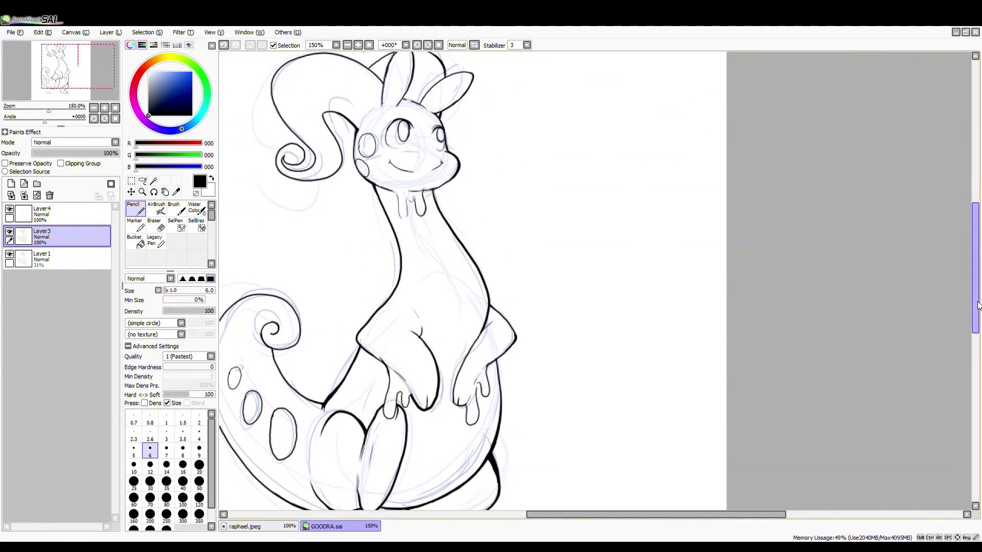
pyautogui.hotkey('ctrl', '-')
pyautogui.click(150, 465)
pyautogui.moveTo(679, 155)
pyautogui.mouseDown()
pyautogui.moveTo(730, 152)
pyautogui.moveTo(724, 167)
pyautogui.mouseUp()
pyautogui.moveTo(681, 199); pyautogui.dragTo(679, 217)
pyautogui.moveTo(688, 200); pyautogui.dragTo(694, 221)
pyautogui.moveTo(702, 215)
pyautogui.mouseDown()
pyautogui.moveTo(730, 242)
pyautogui.moveTo(659, 227)
pyautogui.moveTo(741, 259)
pyautogui.mouseUp()
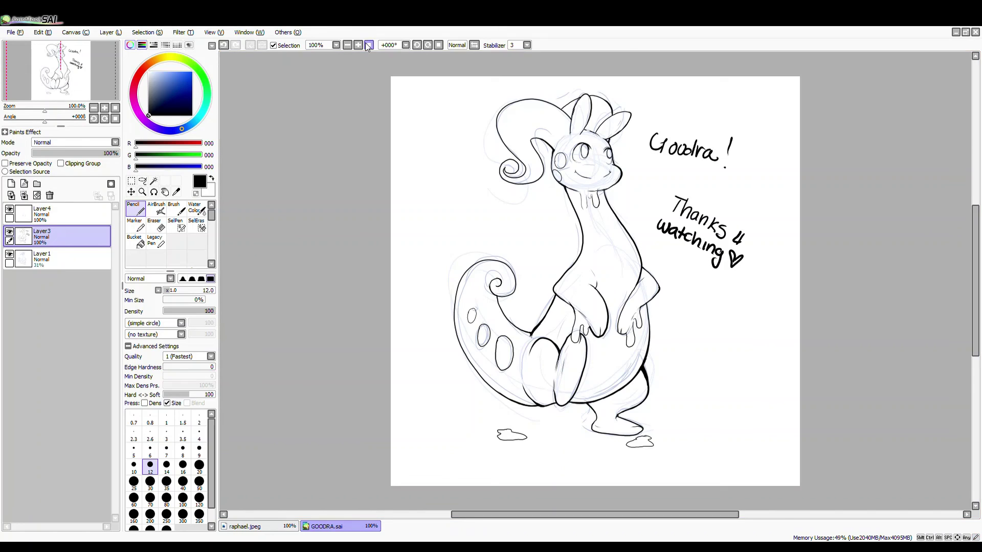